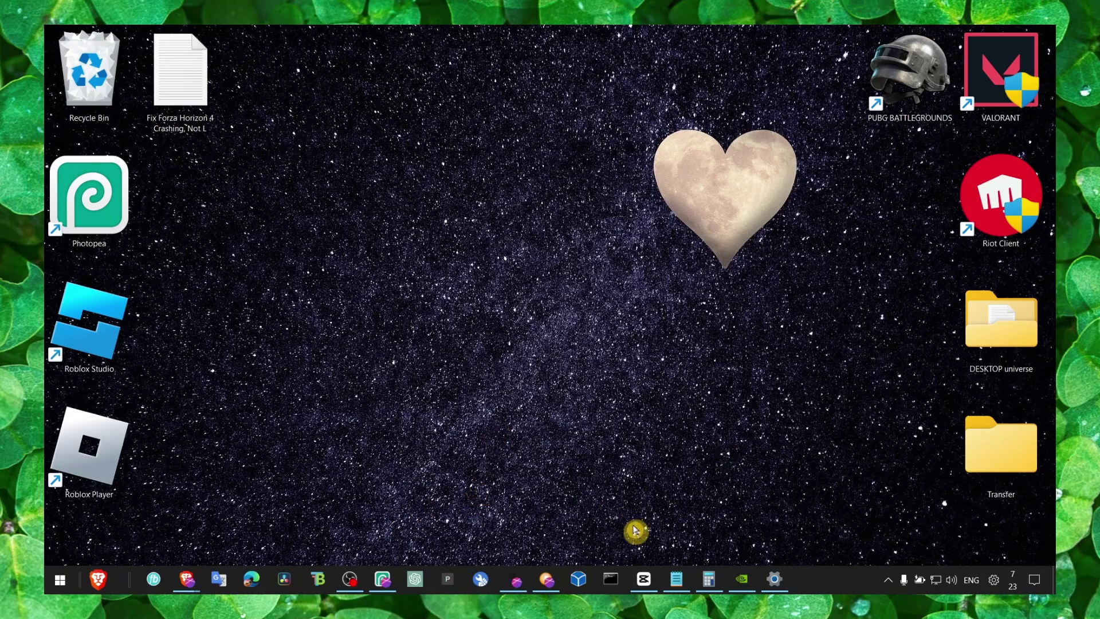
Bring the fix notes back and select the word 'Phasmophobia' in the title
left_click(676, 579)
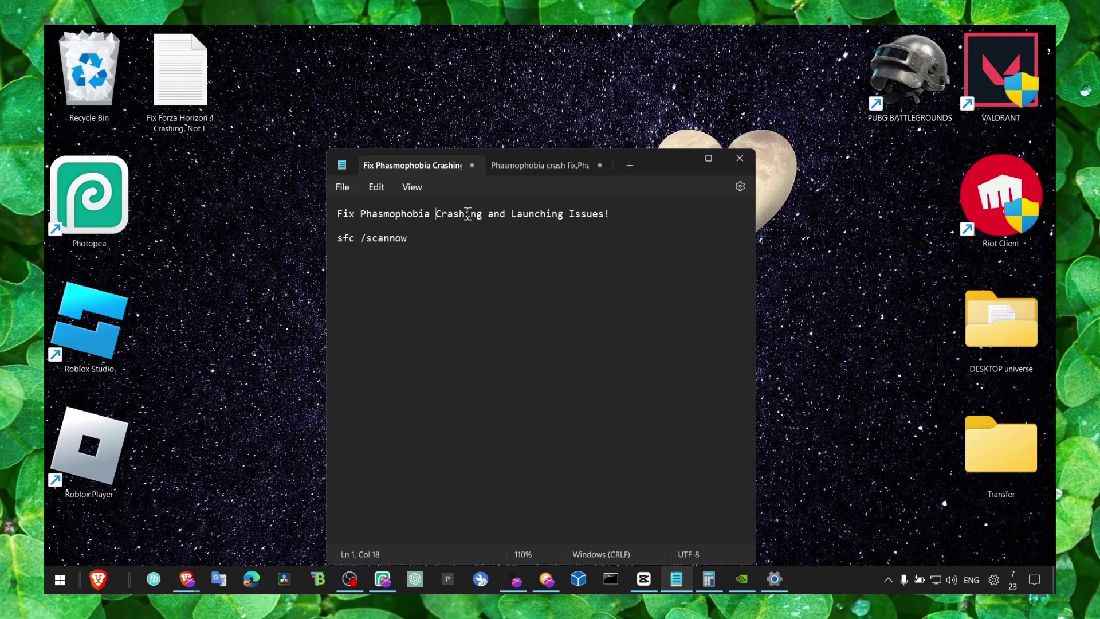
double_click(396, 214)
left_click(438, 241)
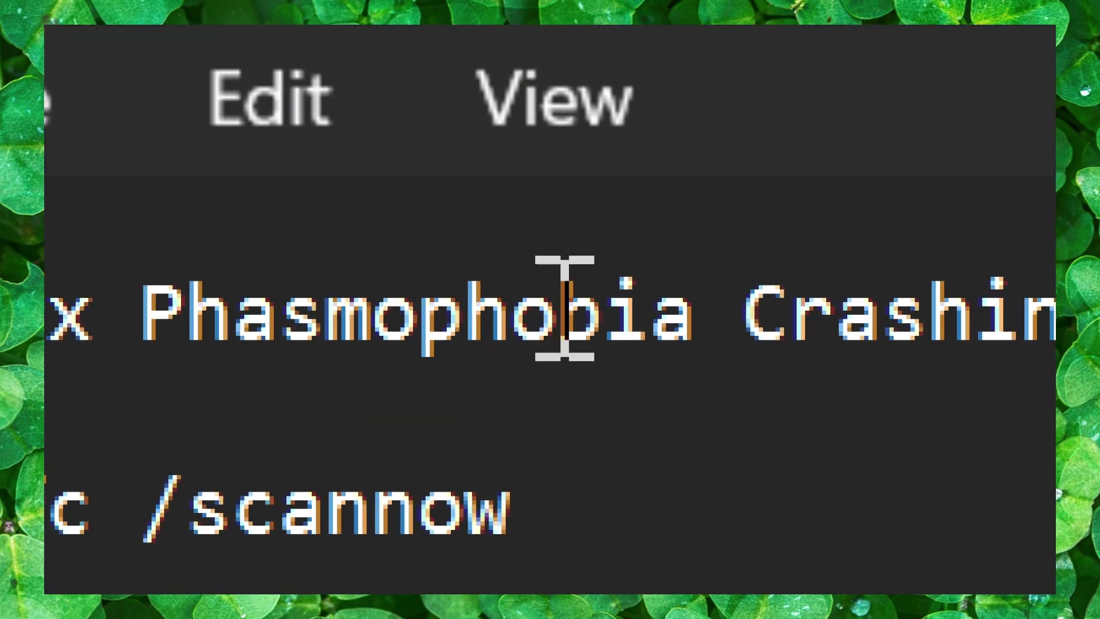
double_click(578, 268)
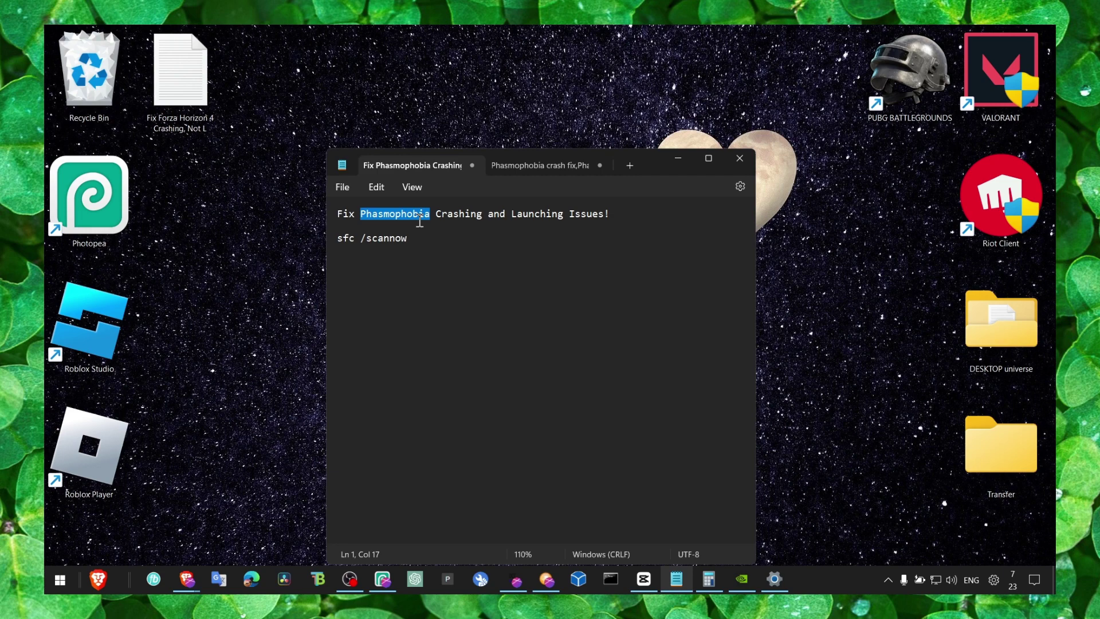
Hide the notes and refresh the desktop
left_click(678, 158)
right_click(575, 178)
left_click(609, 221)
Search 'performance' and open Adjust the appearance and performance of Windows, centred on screen
key("super+s")
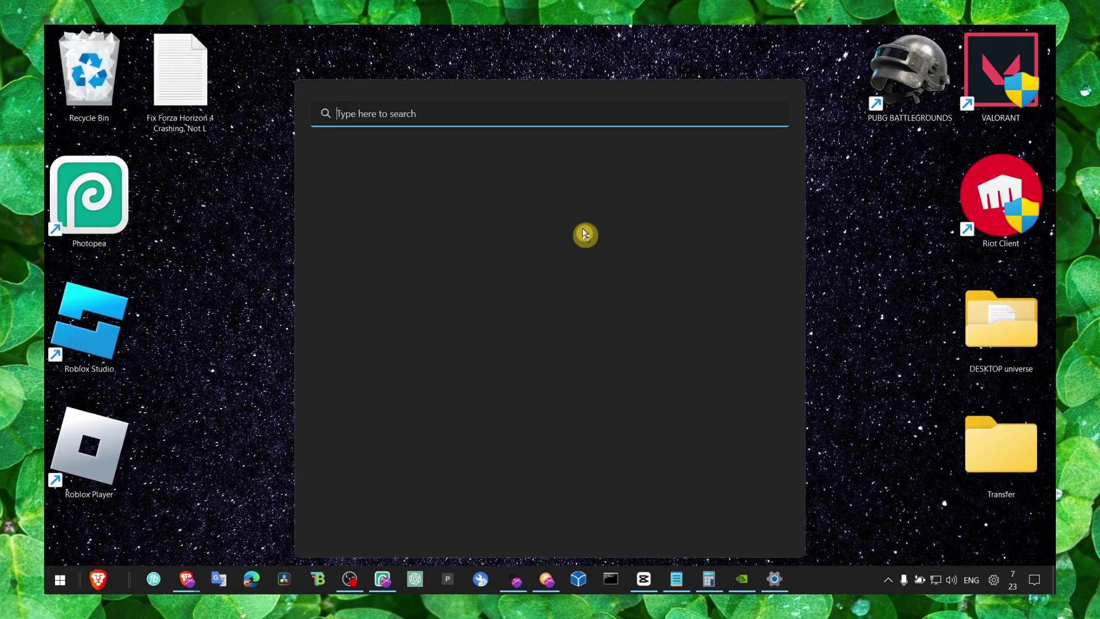
type("pero")
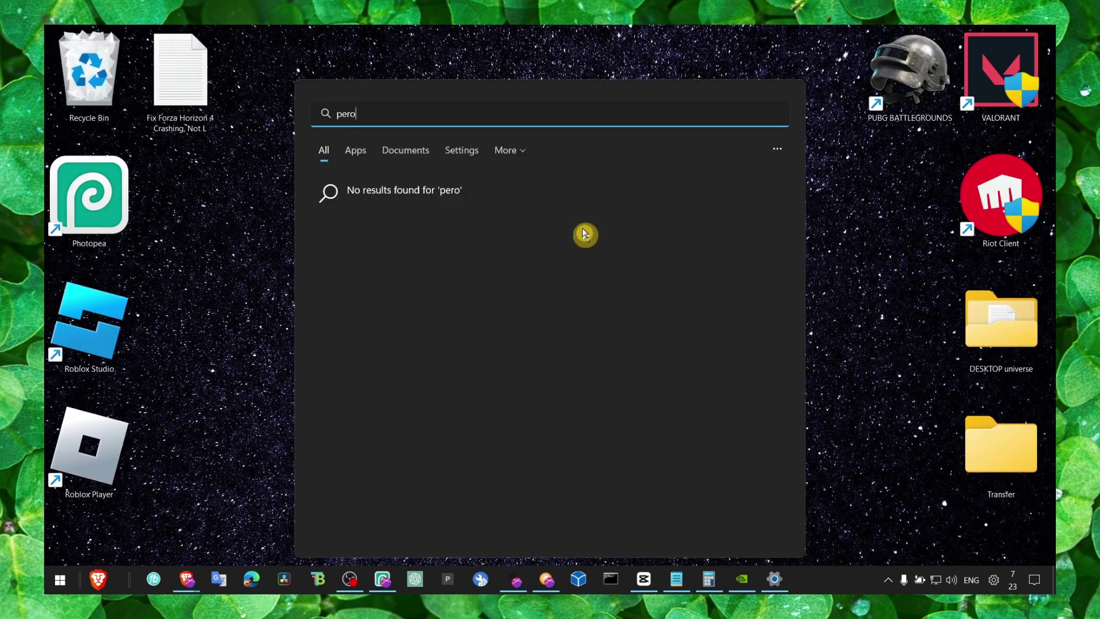
key("BackSpace")
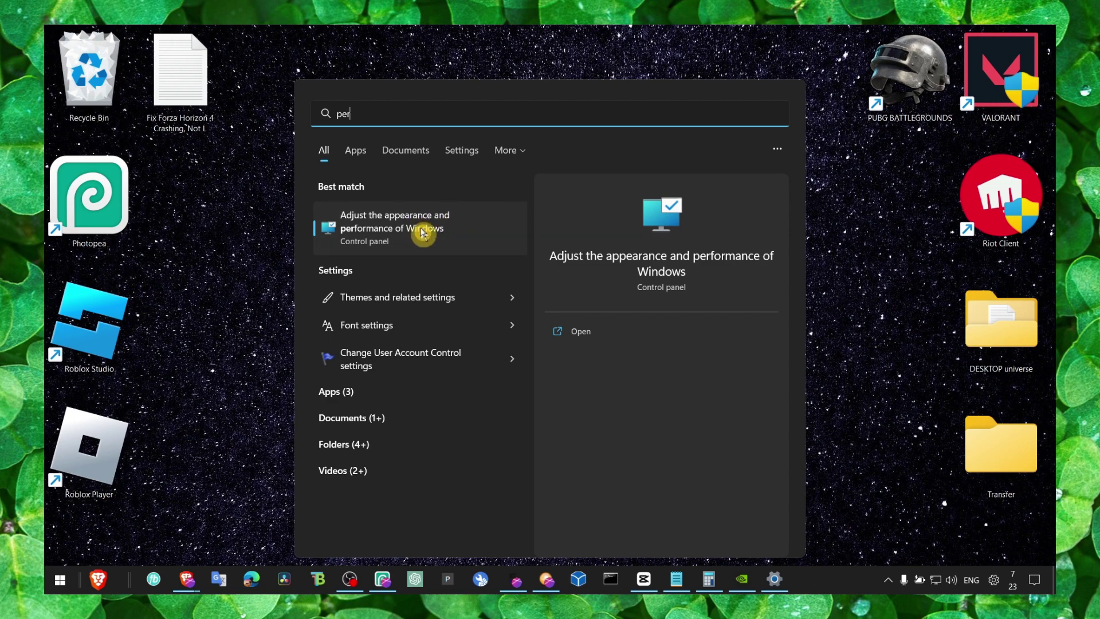
left_click(435, 237)
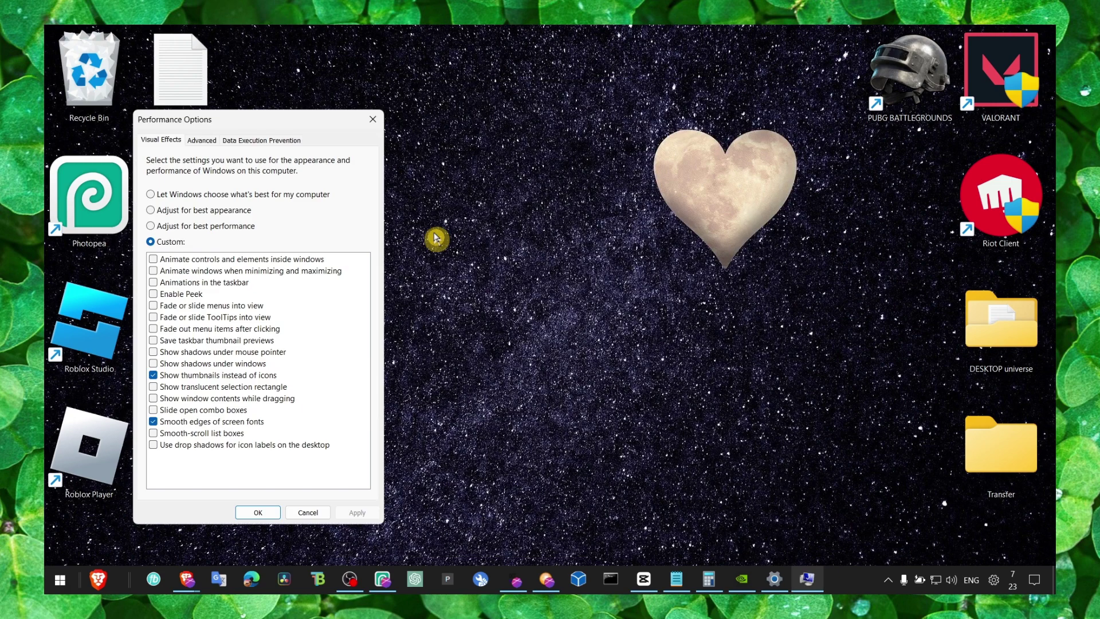
left_click_drag(274, 128, 566, 136)
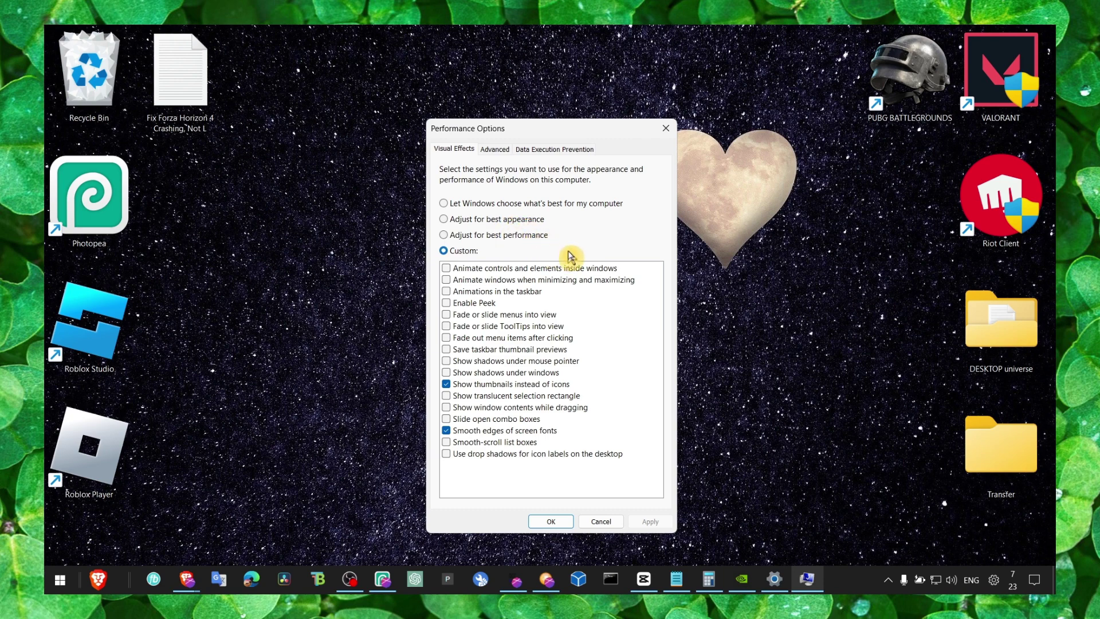
Apply Adjust for best performance, keeping only thumbnails and smooth edges of screen fonts
left_click(507, 268)
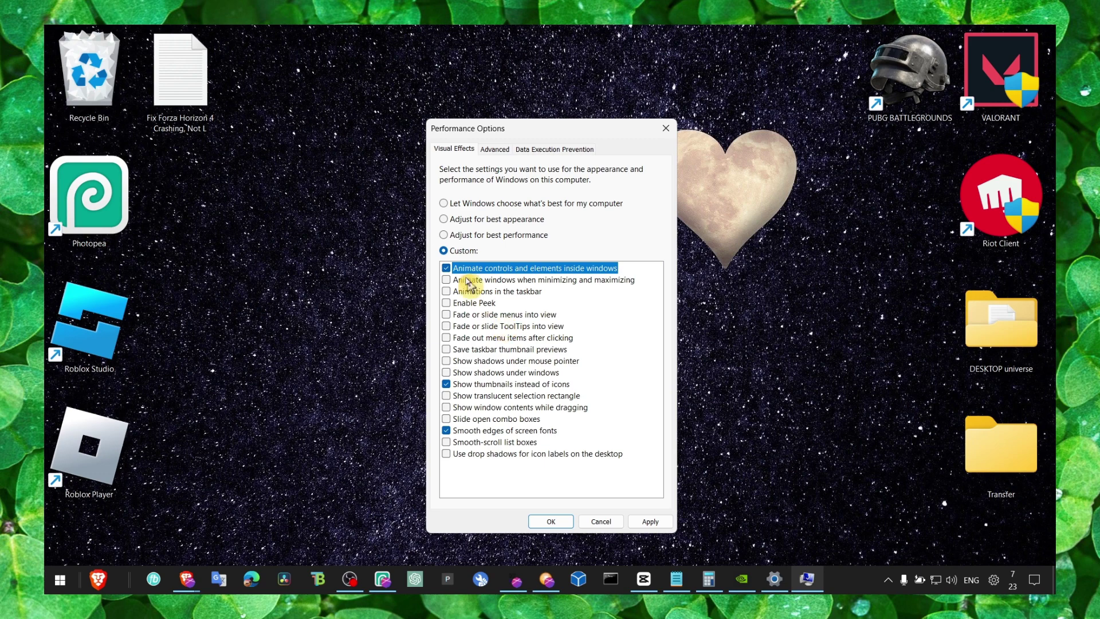
left_click(445, 235)
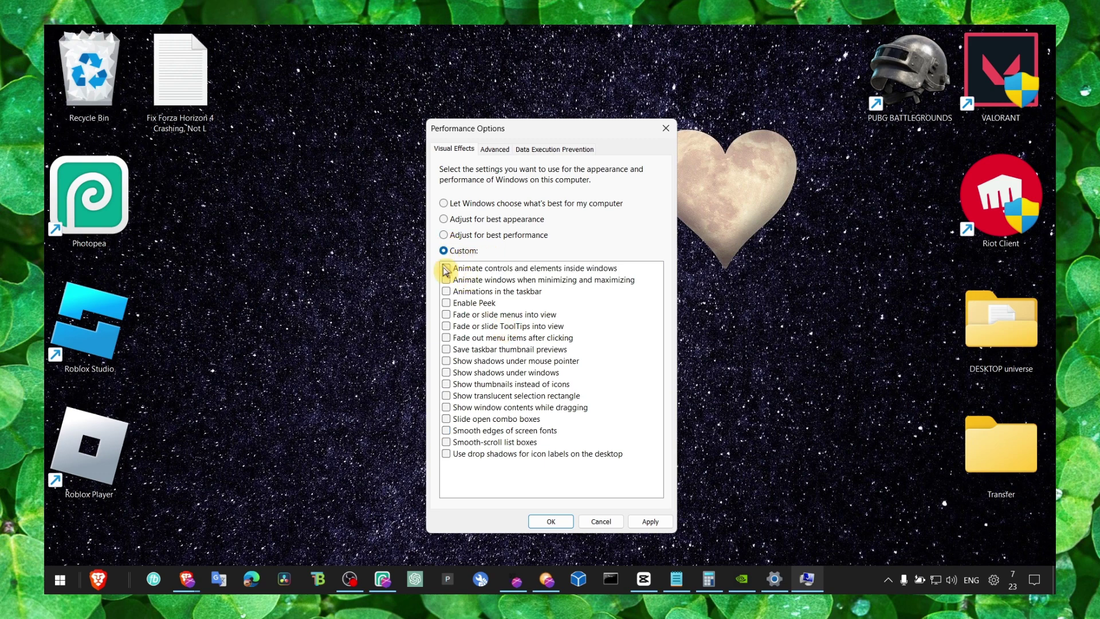
left_click(477, 388)
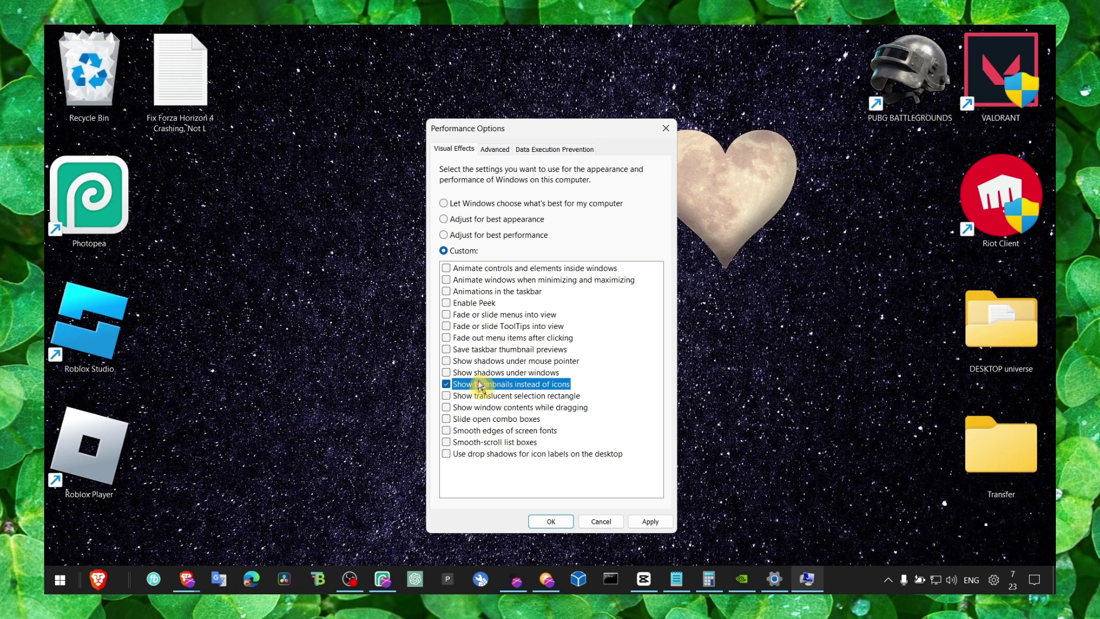
left_click(446, 431)
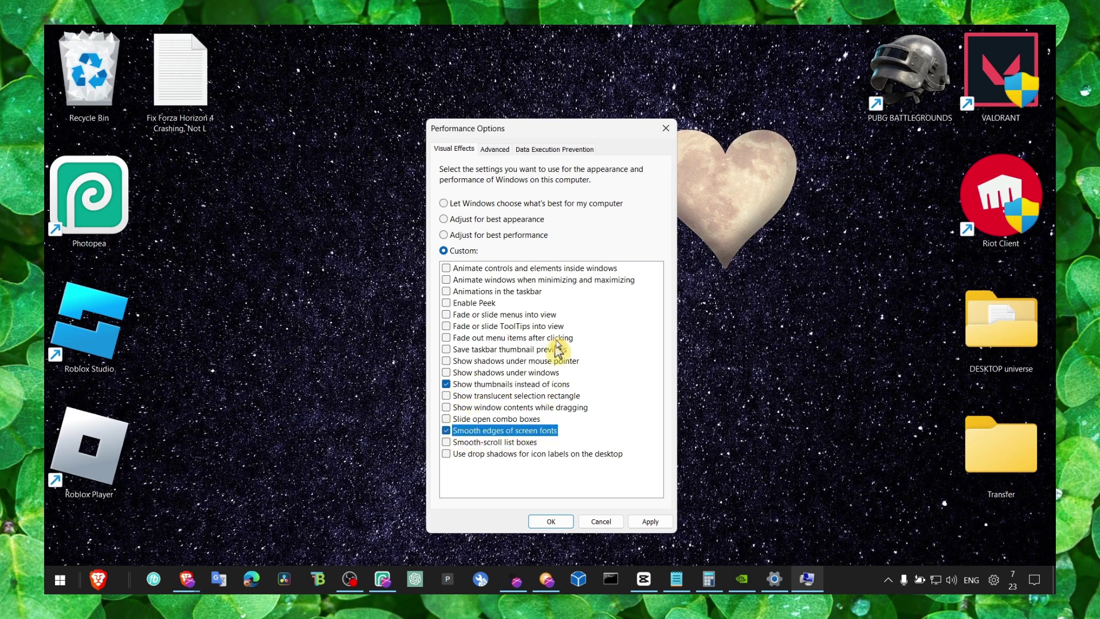
Open the Advanced tab's virtual memory settings and work out 1024 × 16 in Calculator
left_click(495, 150)
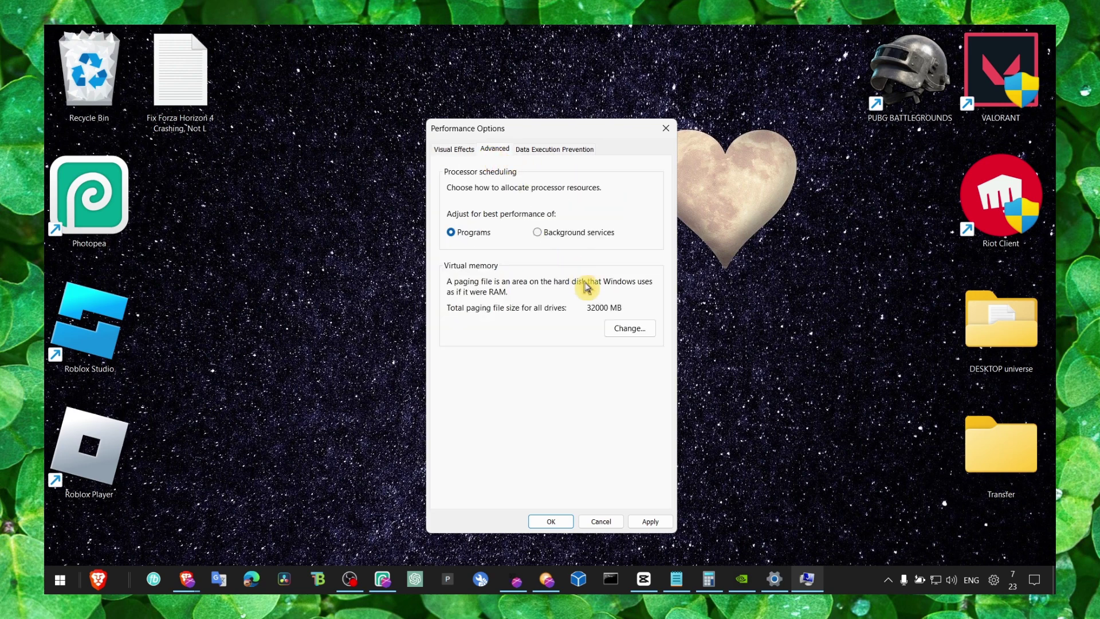
left_click(617, 324)
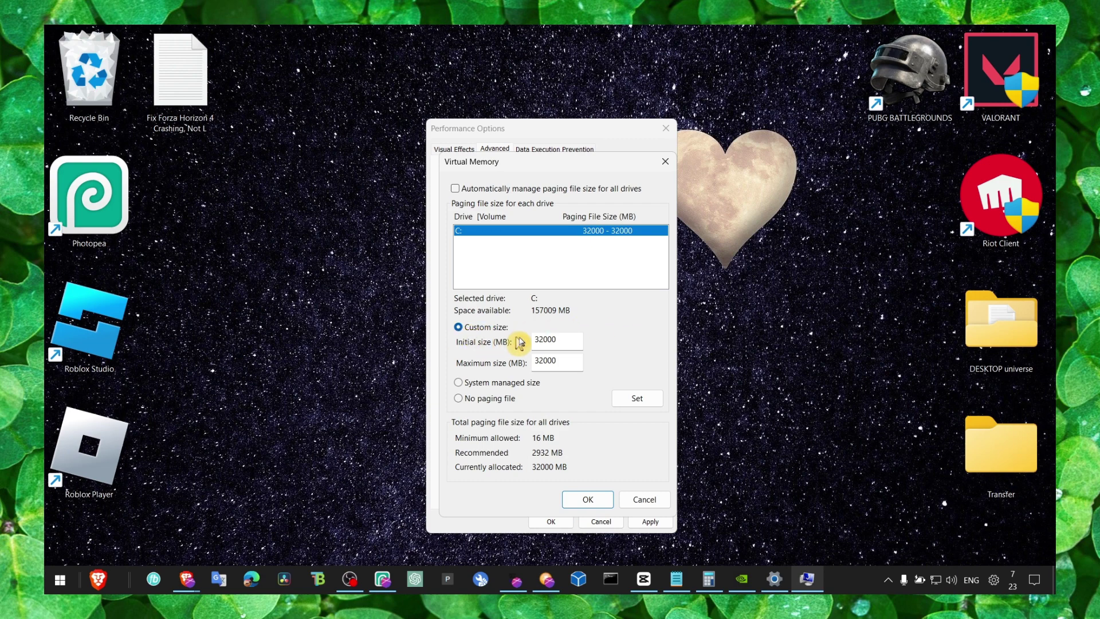
left_click(709, 579)
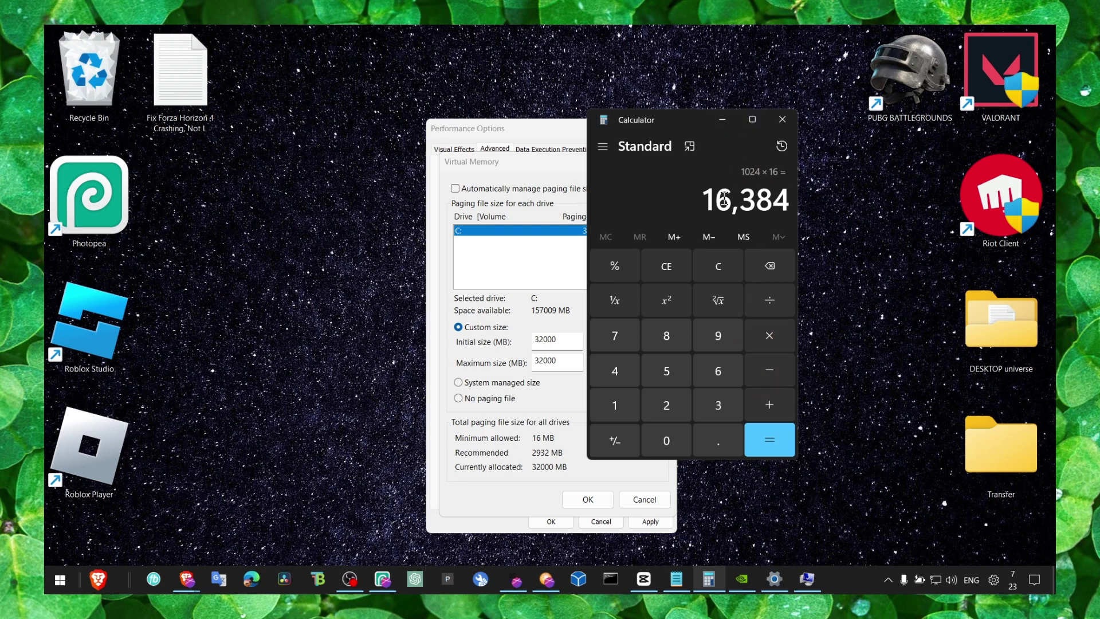
left_click(723, 120)
Set drive C's custom paging file maximum to 32000 MB, confirm it and apply
double_click(567, 360)
left_click(640, 400)
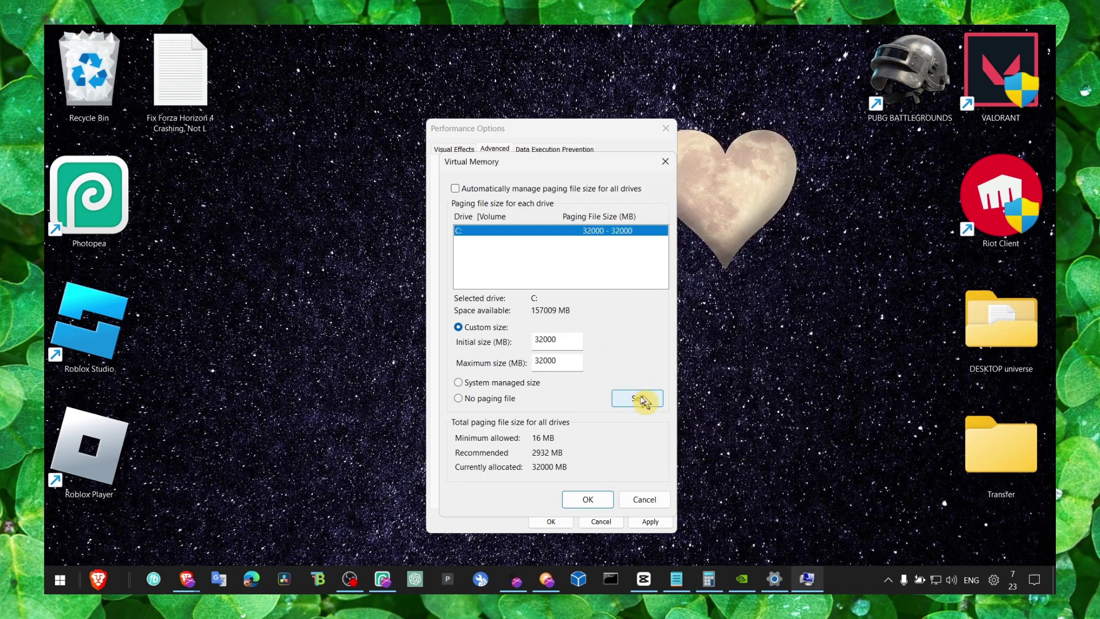
left_click(598, 500)
left_click(649, 523)
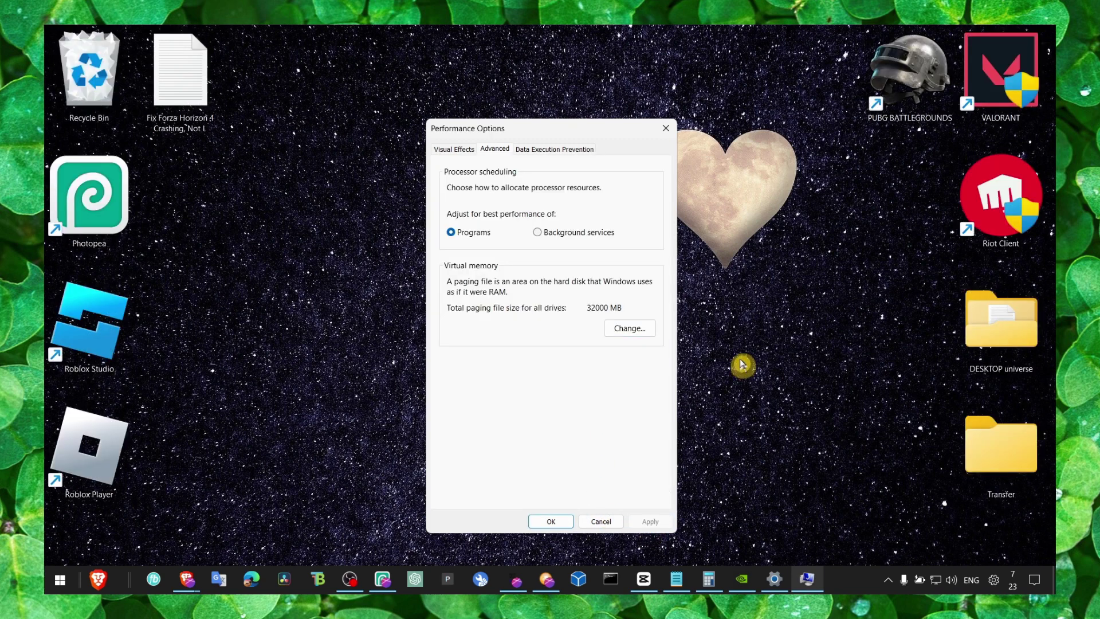
Close Performance Options and open Windows Update settings via search
left_click(662, 129)
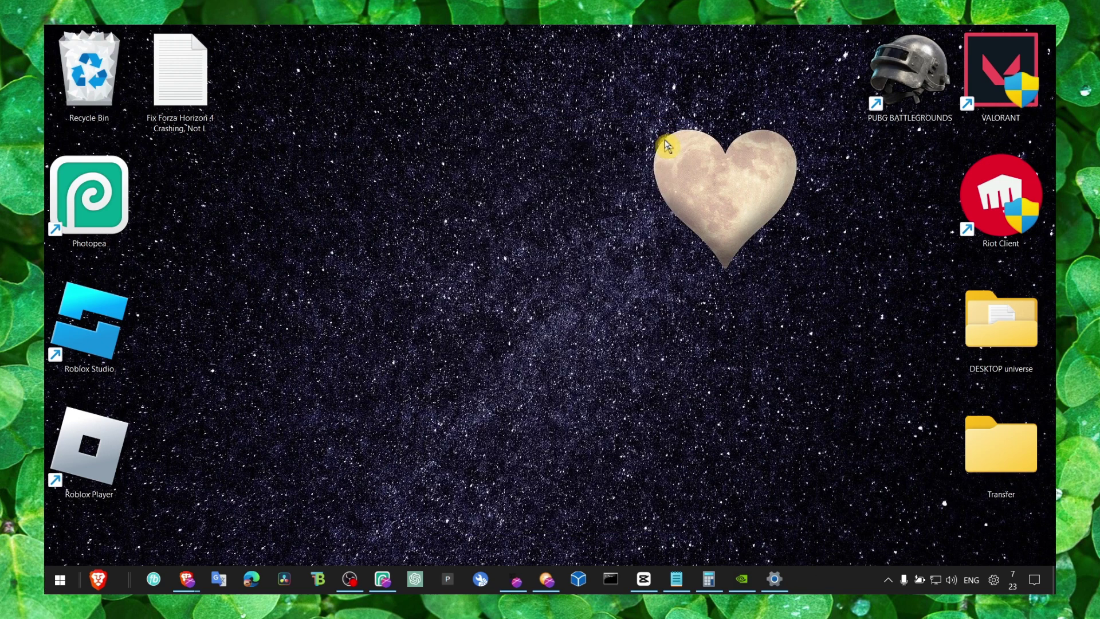
key("super+s")
type("windows update")
key("Return")
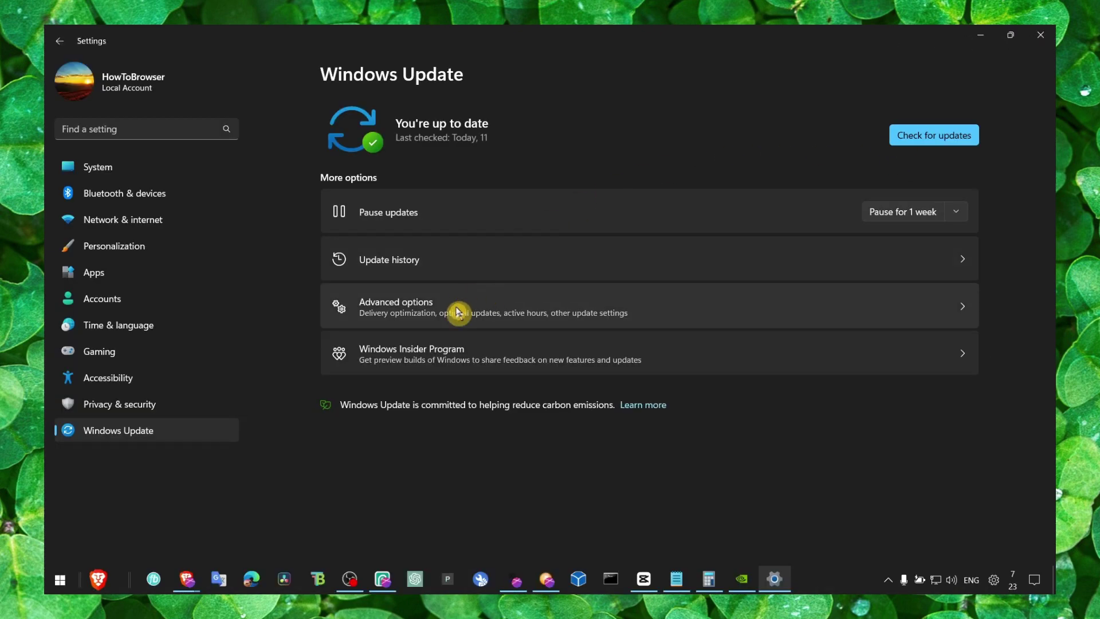
In Optional updates, tick the Lenovo - System 2.0.5.13 driver update
left_click(458, 312)
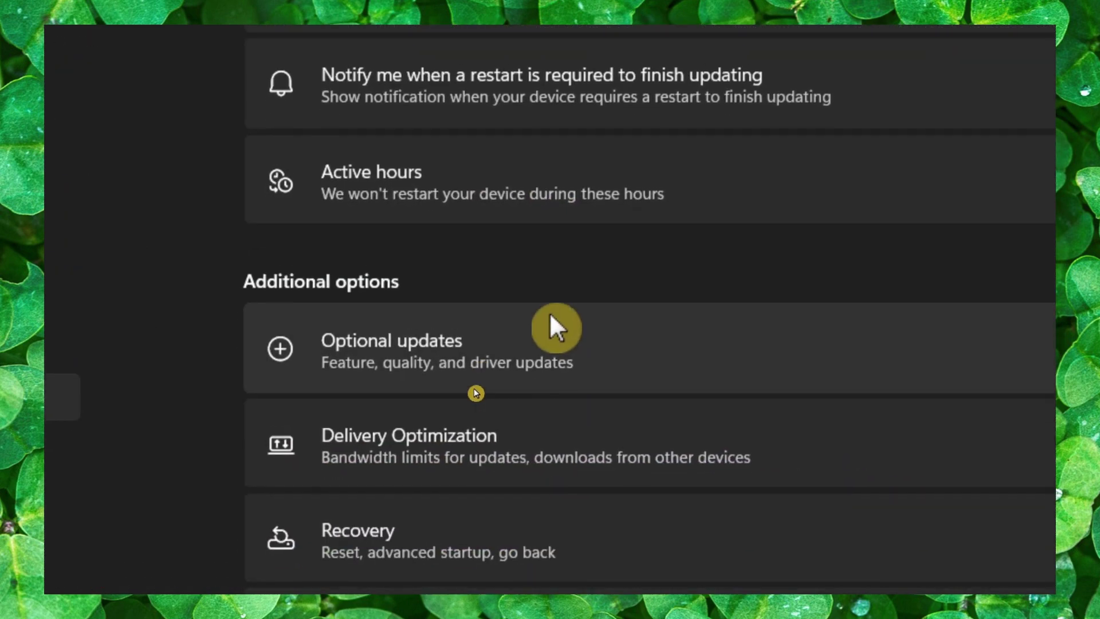
left_click(550, 316)
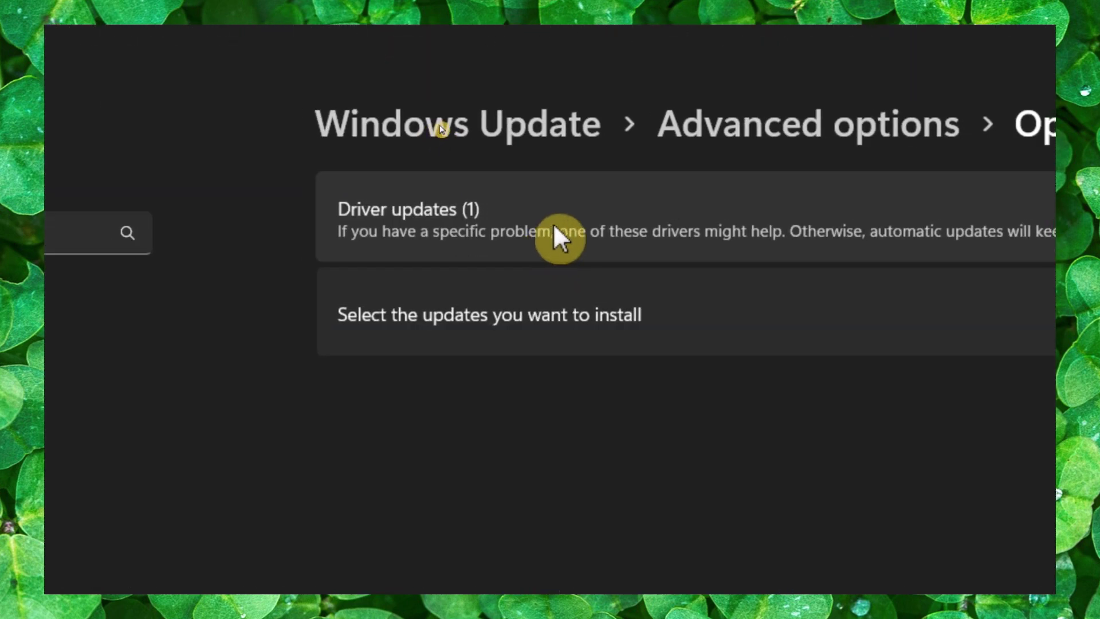
left_click(441, 125)
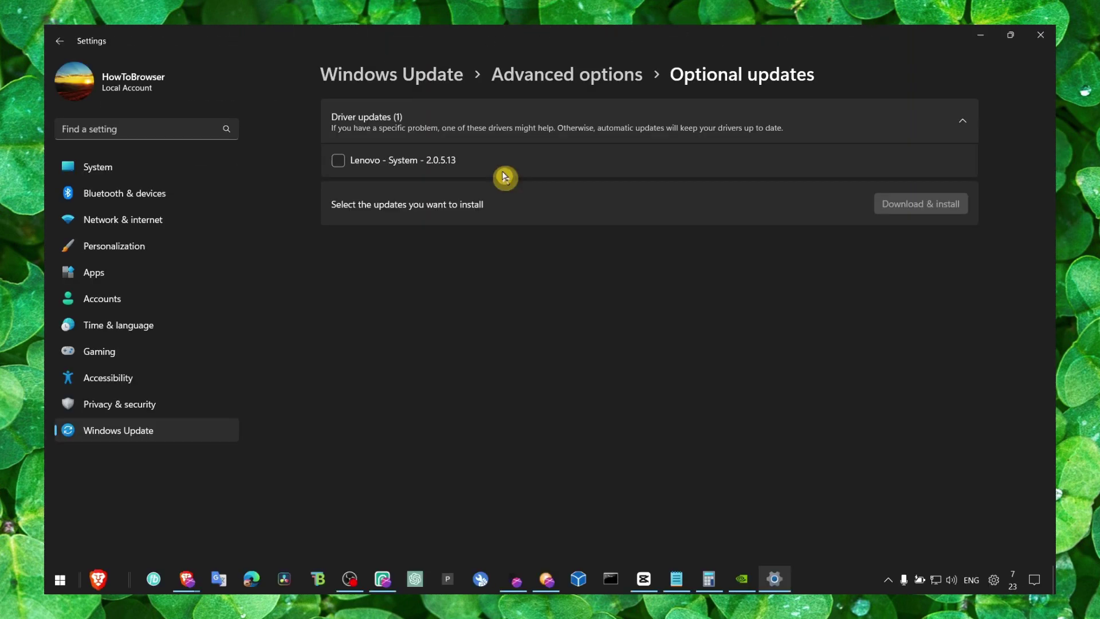
left_click(407, 299)
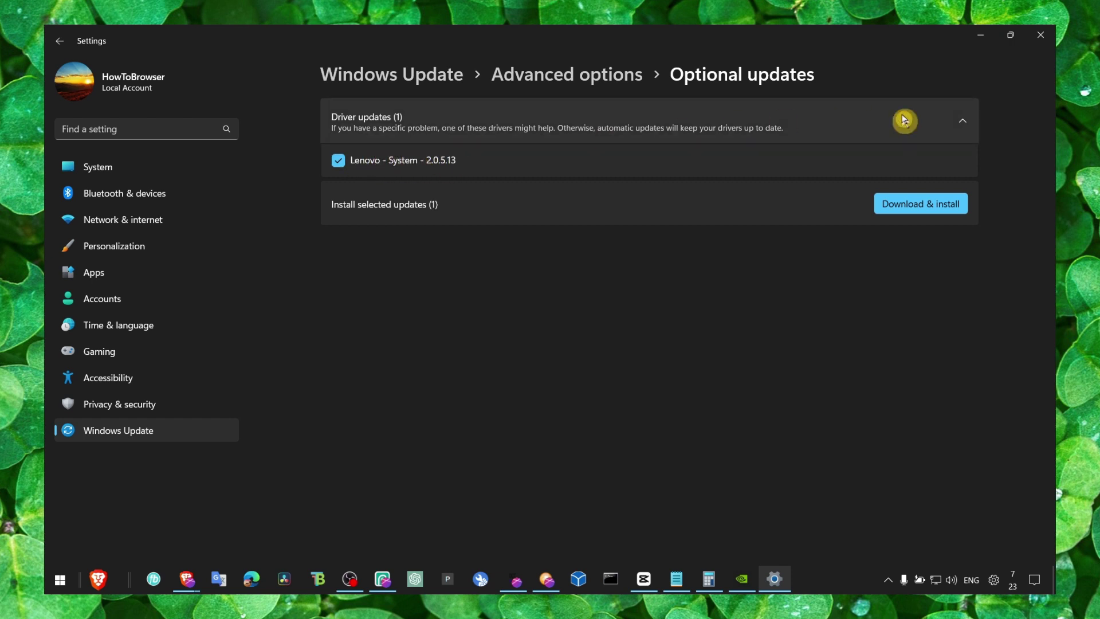
Close Settings and make a first attempt at searching for cmd
left_click(1040, 44)
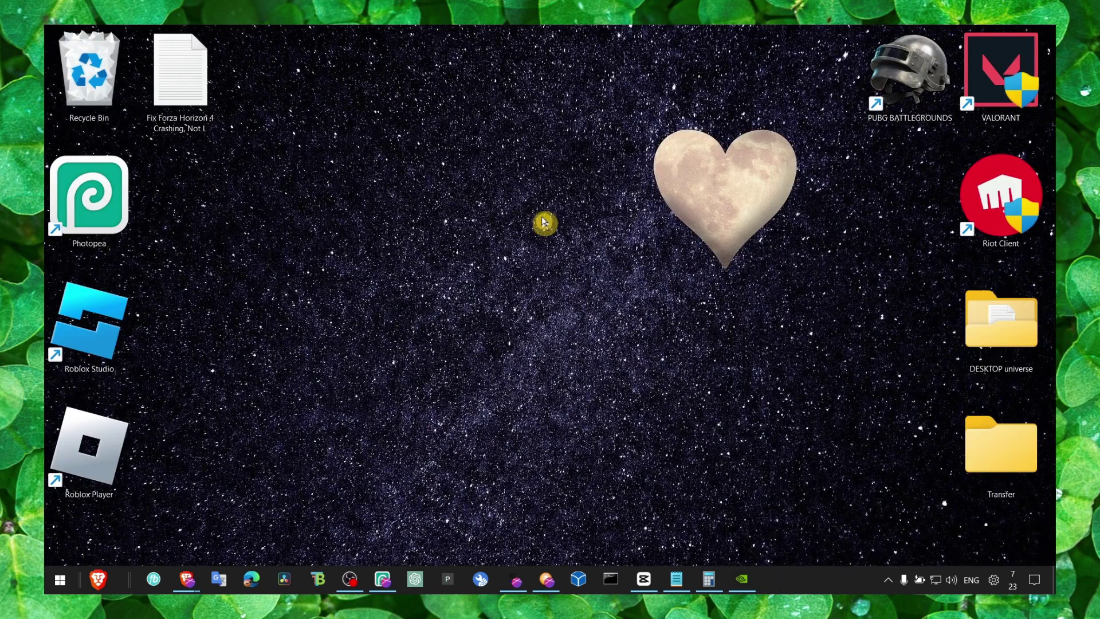
key("super")
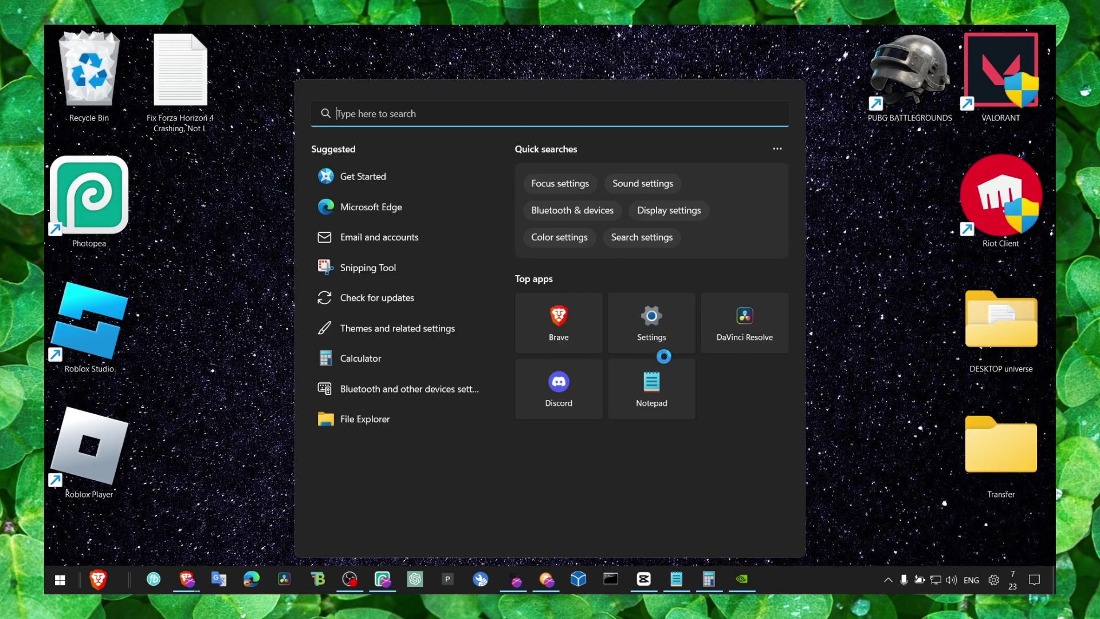
type("cmd")
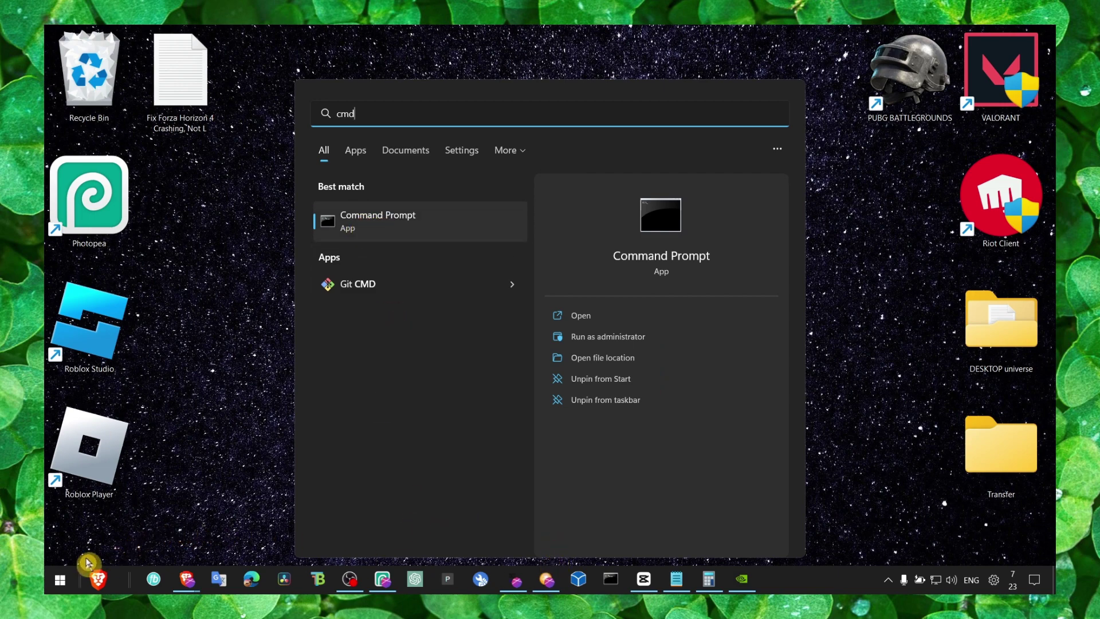
key("Escape")
key("super+s")
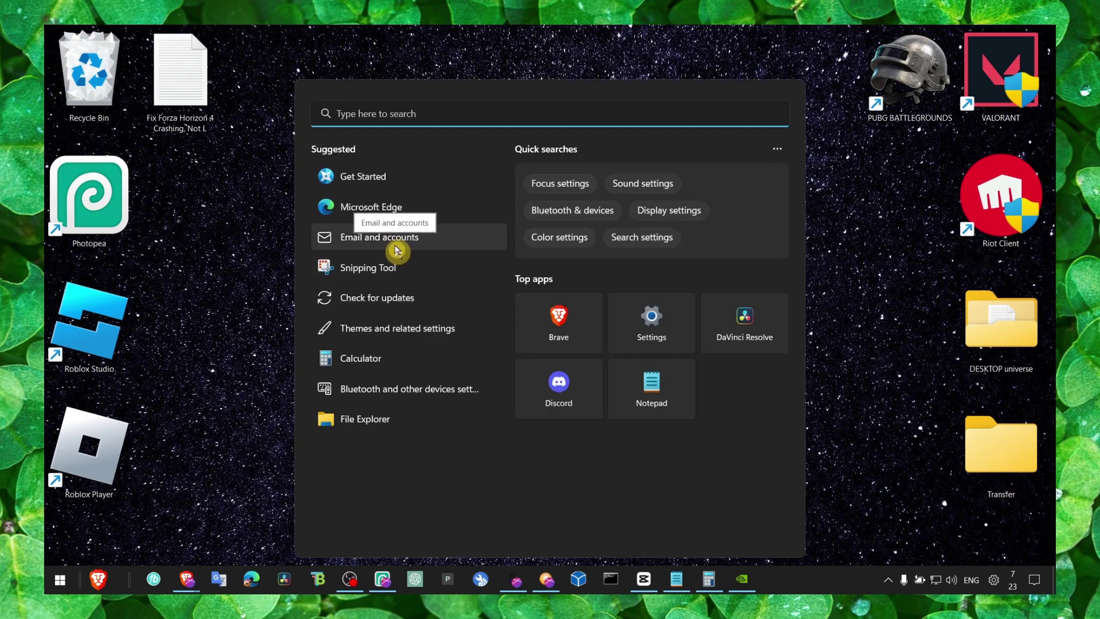
left_click(222, 255)
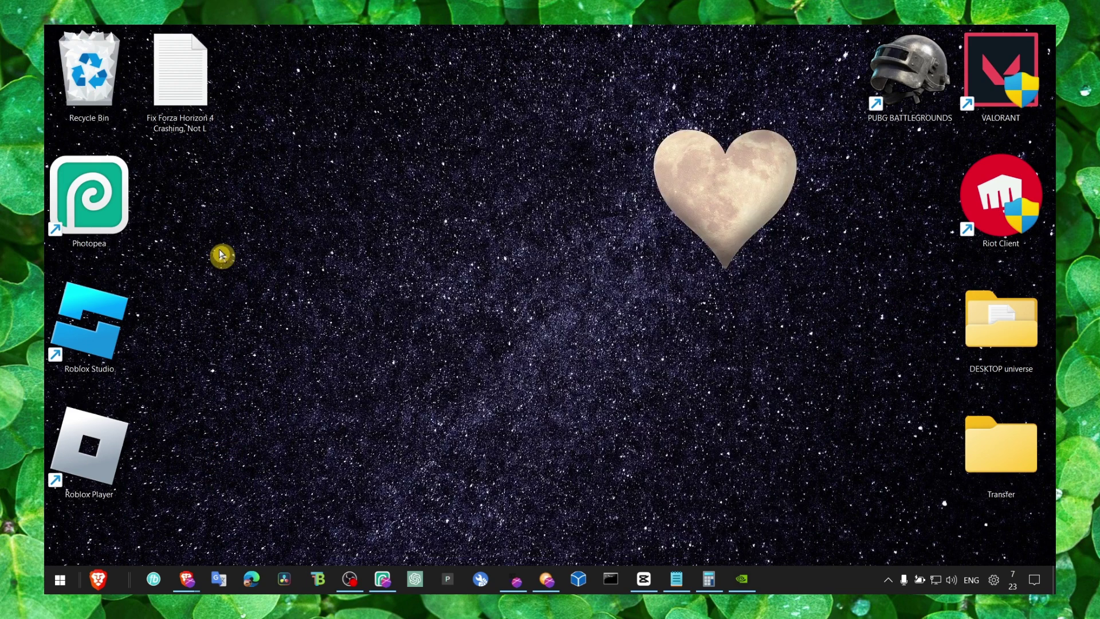
Run sfc /scannow in an administrator Command Prompt and maximize its window
key("super+s")
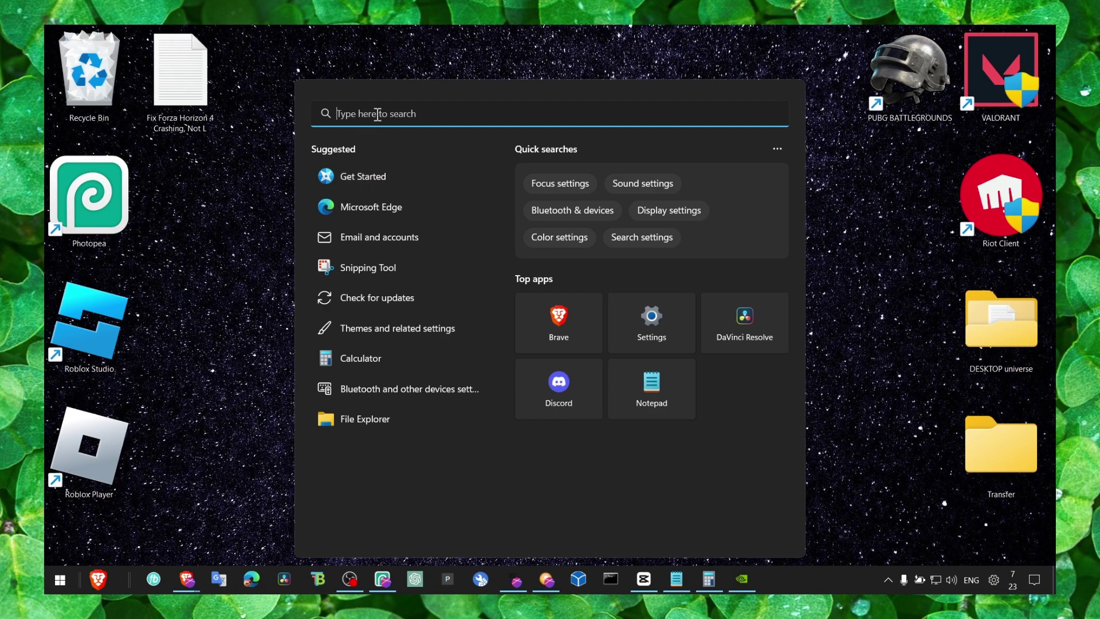
type("cmd")
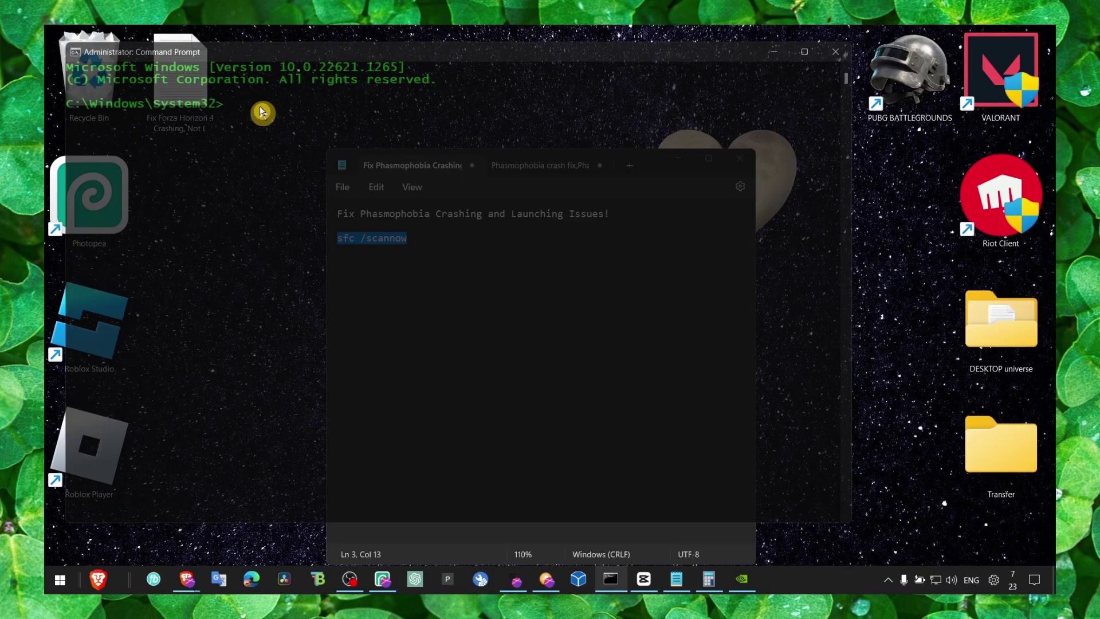
right_click(263, 113)
key("Return")
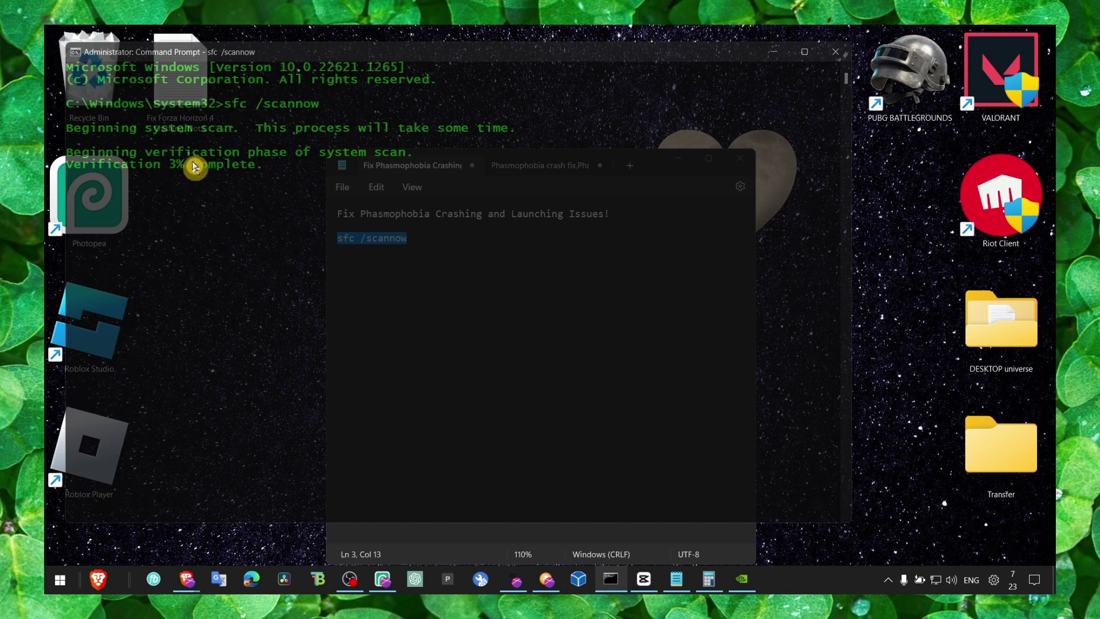
left_click(804, 52)
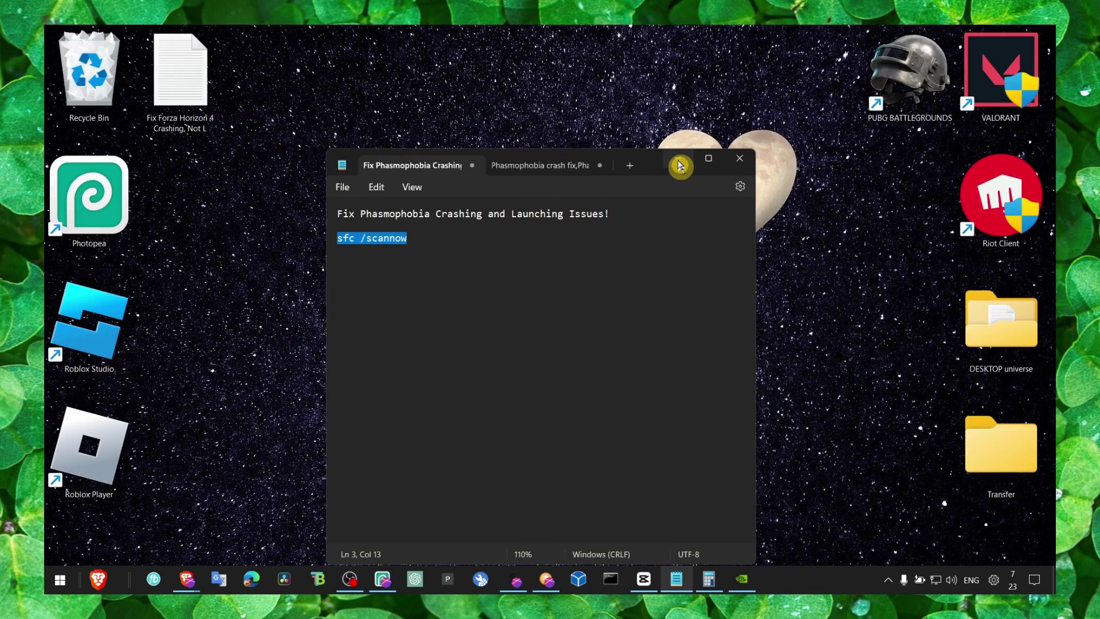
Hide the notes and open Graphics settings, scrolling to the app list
left_click(677, 162)
key("super+s")
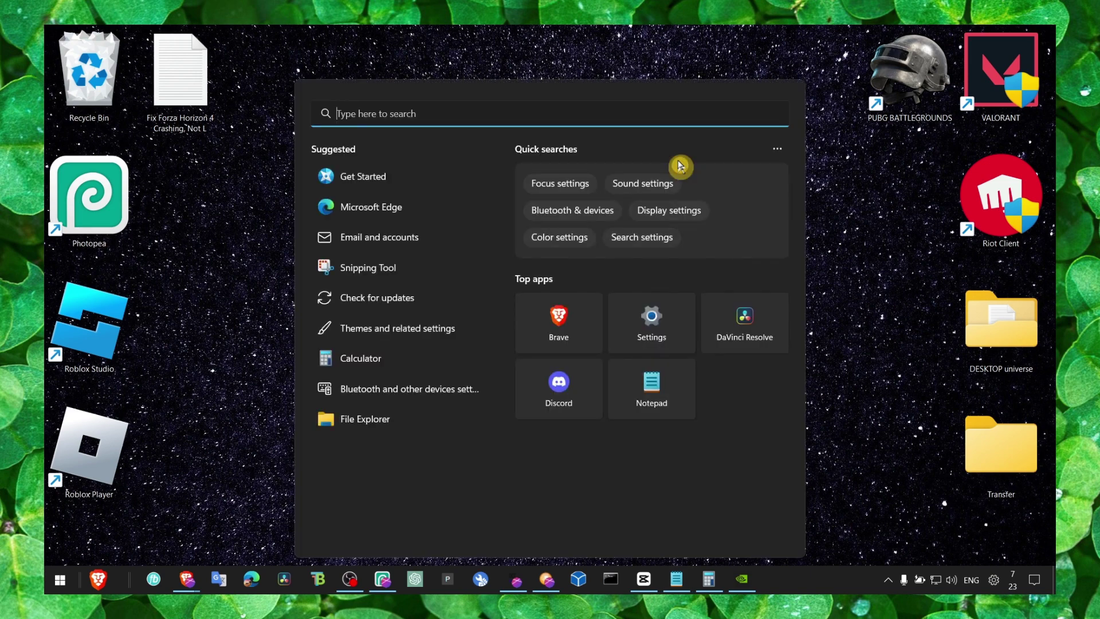
type("graphics")
key("Return")
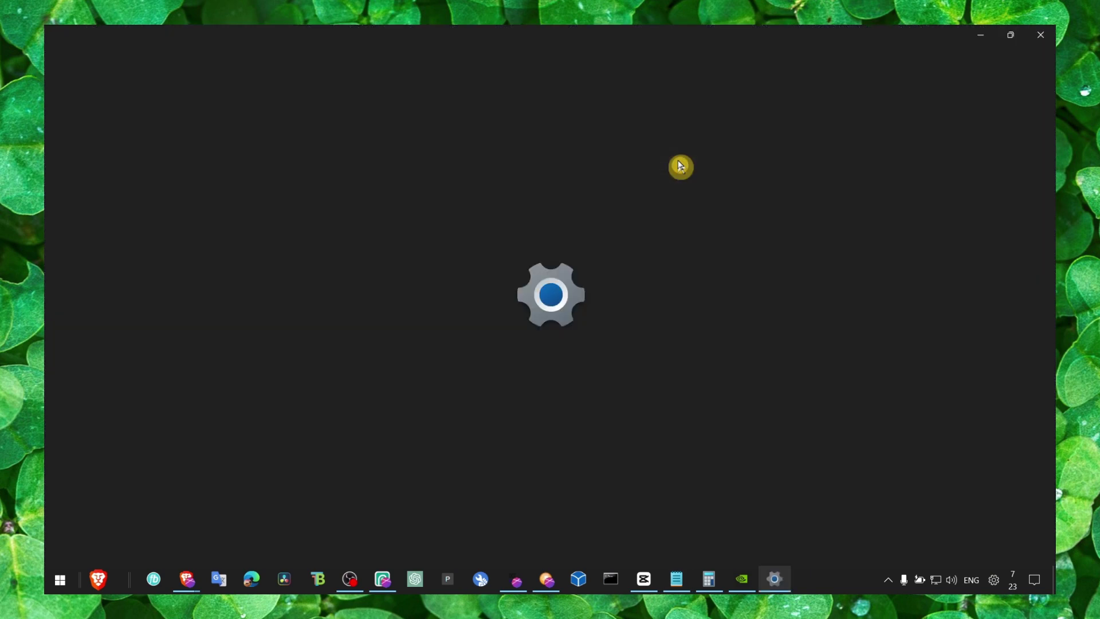
scroll(421, 332, "down", 2)
scroll(420, 332, "down", 1)
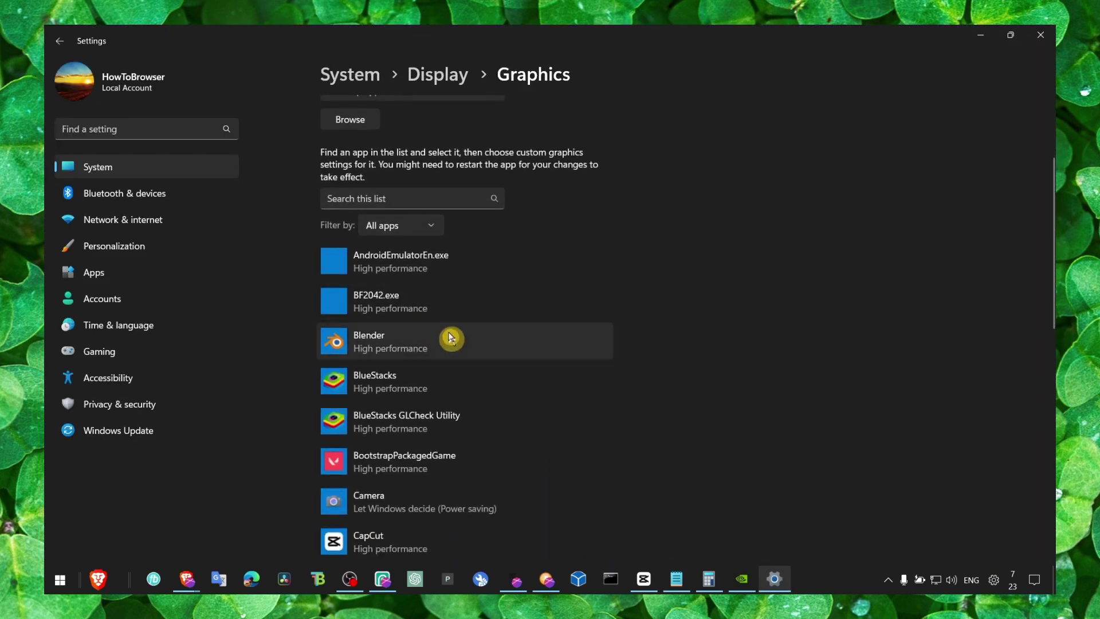
Select 'Phasmophobia' in the notes, then hide them again
left_click(677, 578)
left_click(400, 213)
double_click(400, 213)
left_click(678, 159)
Save High performance (NVIDIA GeForce RTX 3050 Laptop GPU) for AndroidEmulatorEn.exe
left_click(399, 275)
left_click(512, 316)
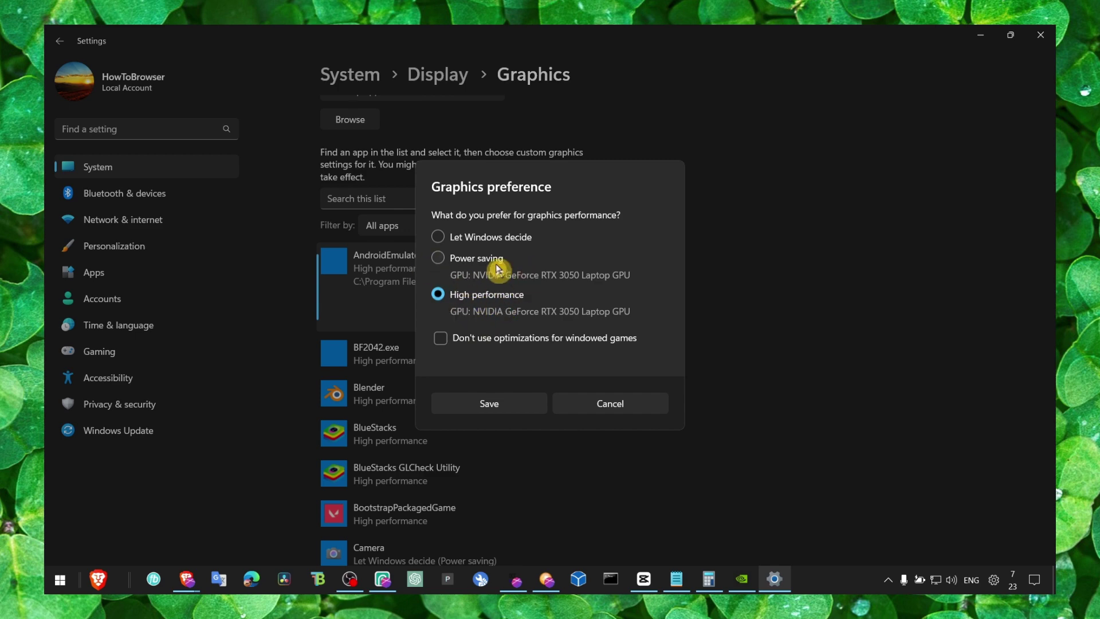
left_click(530, 397)
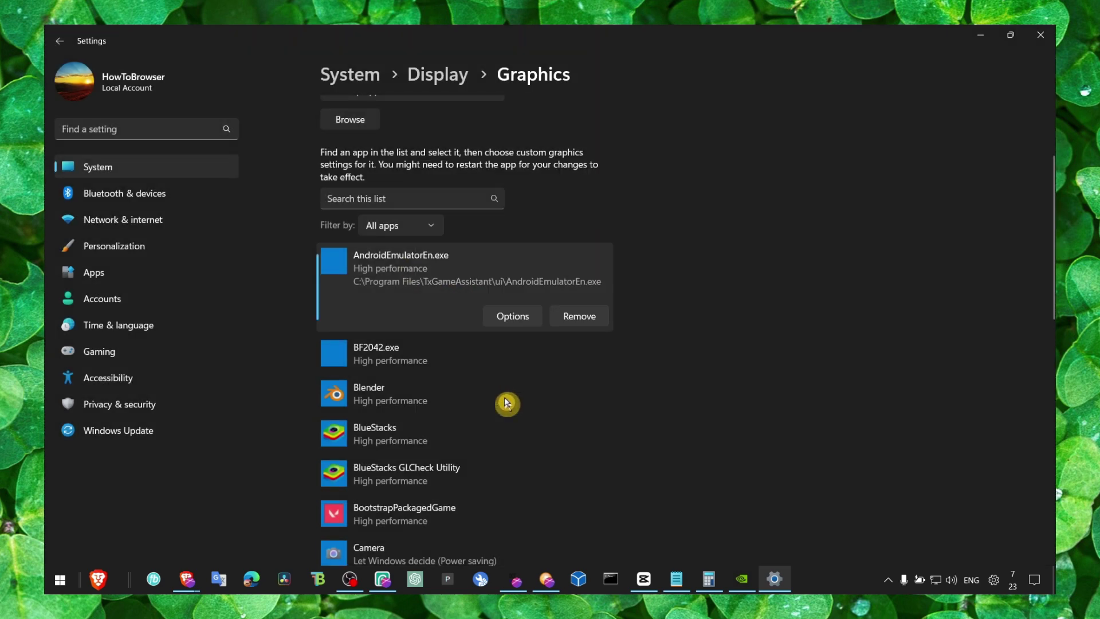
scroll(478, 381, "up", 3)
Close Settings and open the Balanced plan's Edit Plan Settings via a 'power' search
left_click(1040, 34)
key("super+s")
type("power")
left_click(585, 258)
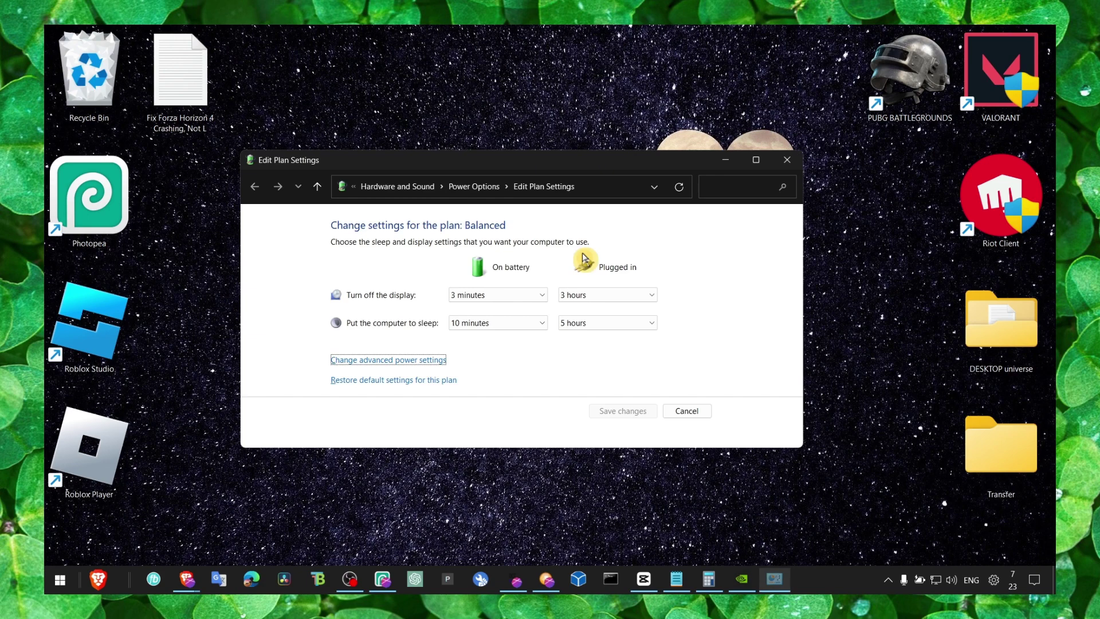
Confirm Maximum processor state is 100% on battery and plugged in, then exit unchanged
left_click(393, 360)
scroll(201, 284, "down", 1)
left_click(99, 263)
scroll(172, 275, "down", 1)
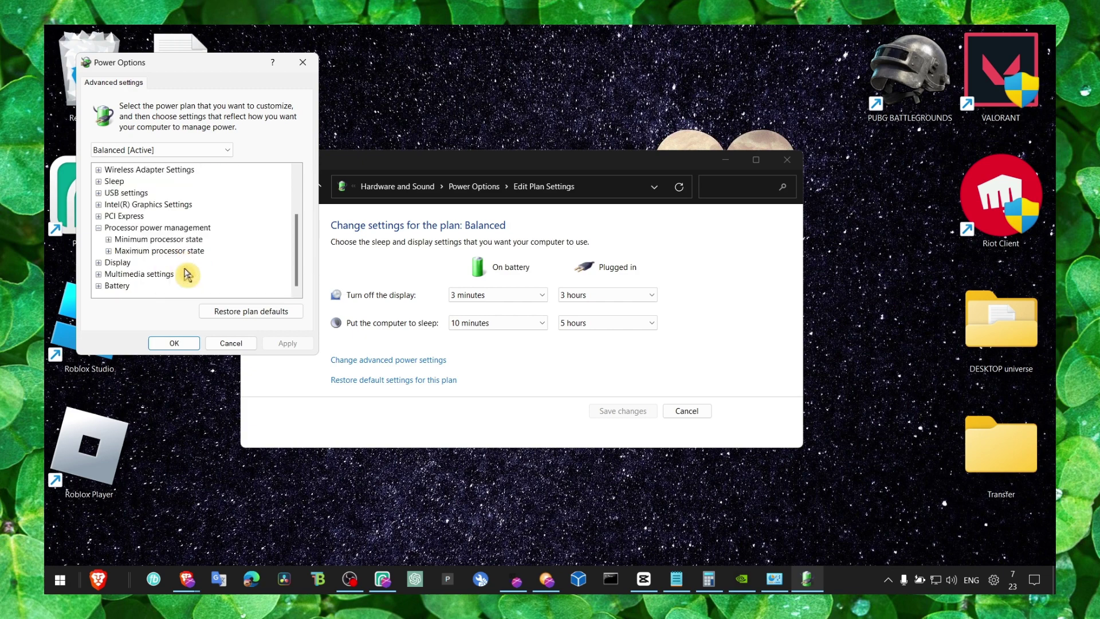
double_click(154, 252)
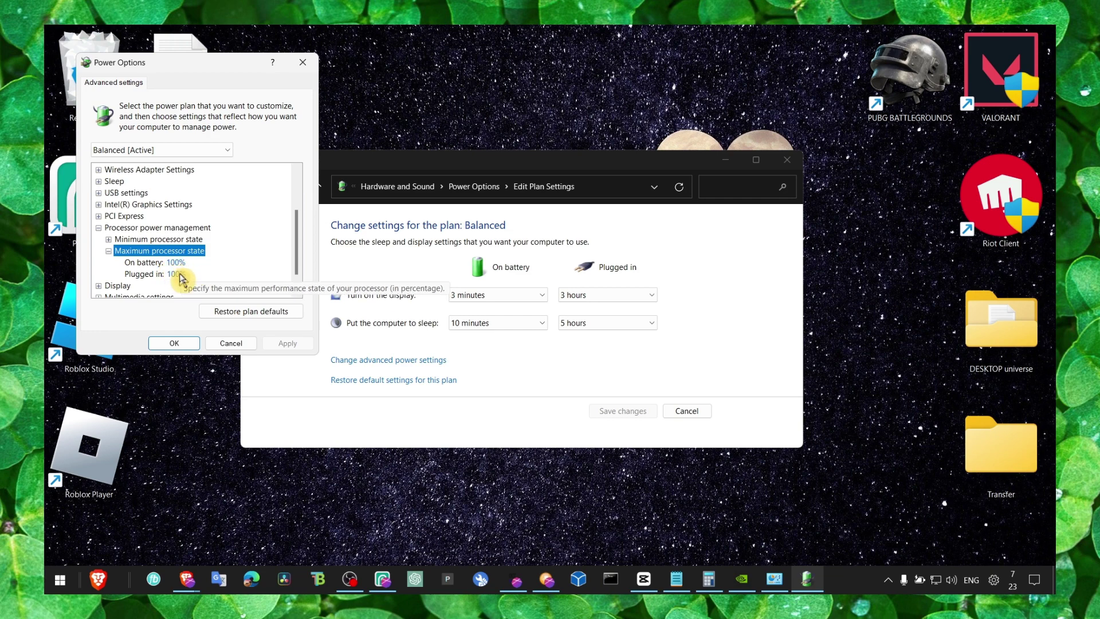
left_click(174, 342)
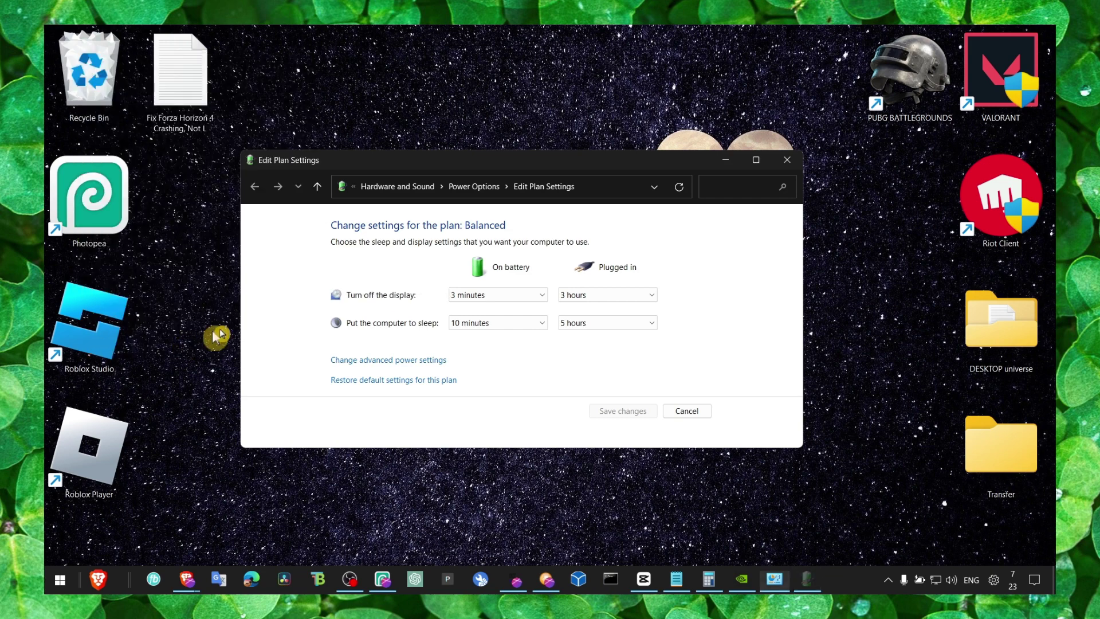
left_click(673, 414)
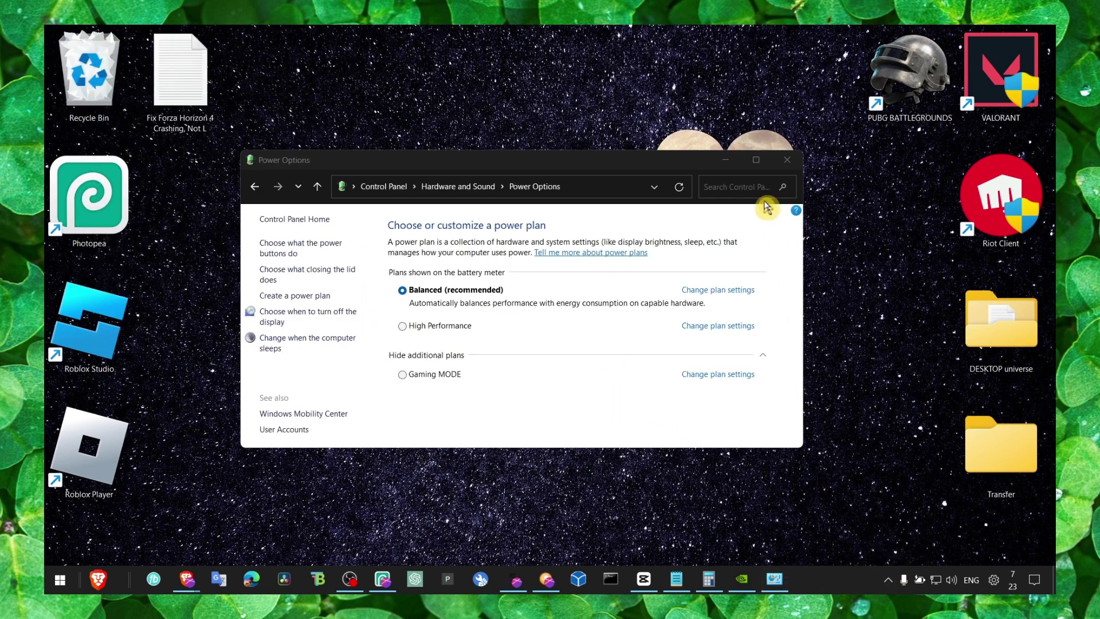
Close Power Options and dismiss the Start search panel
left_click(787, 160)
key("super")
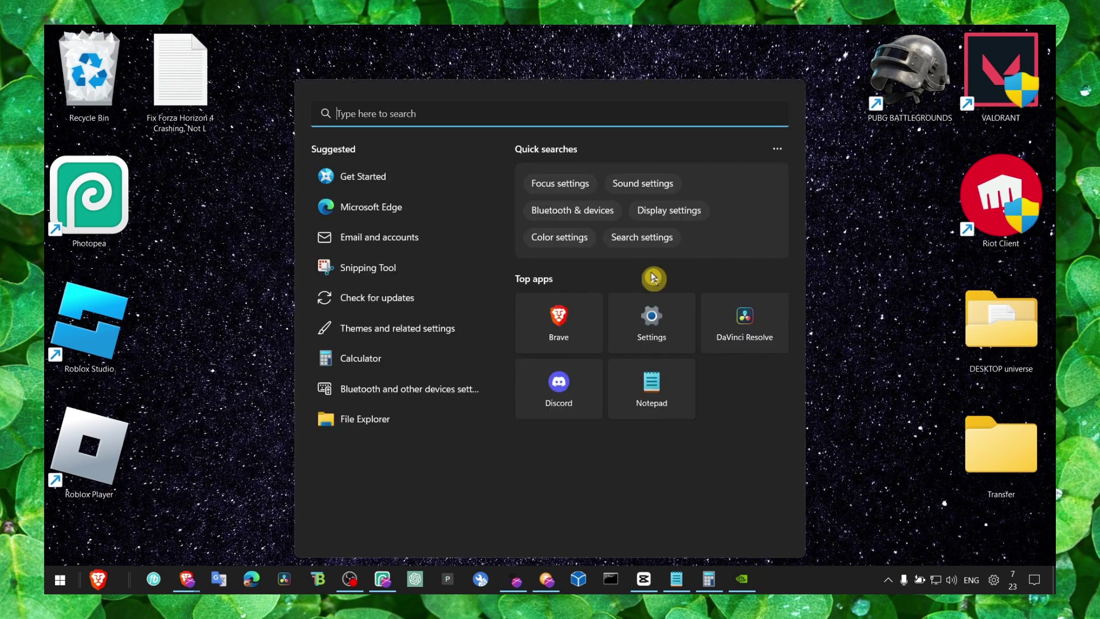
left_click(246, 293)
Set Roblox Studio to Windows 8 compatibility, run as administrator, fullscreen optimizations disabled
right_click(97, 364)
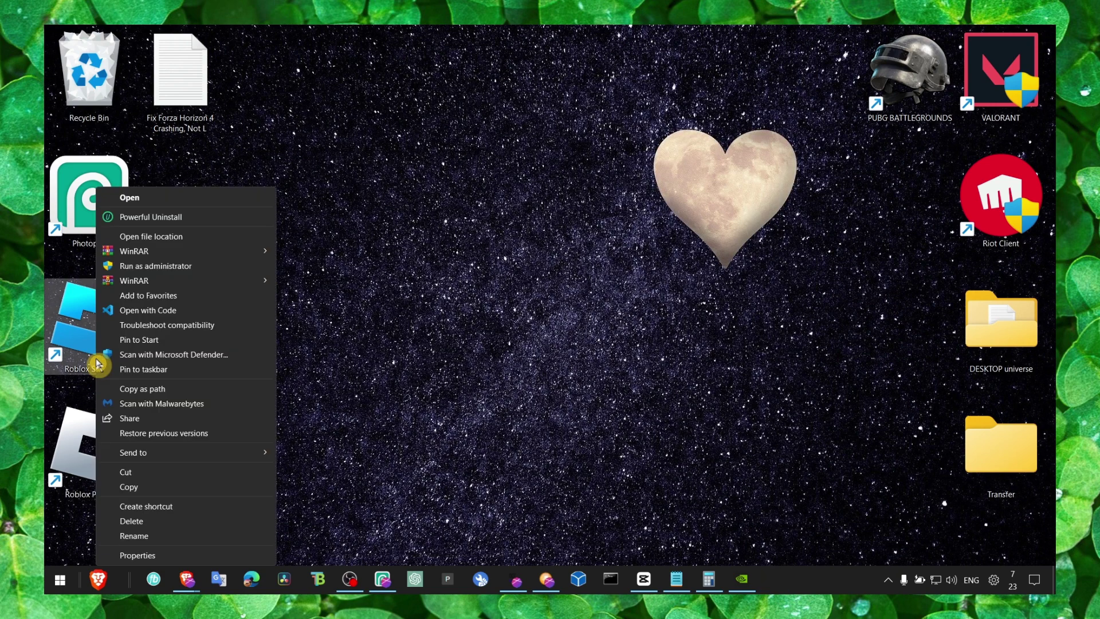
left_click(150, 555)
left_click(303, 236)
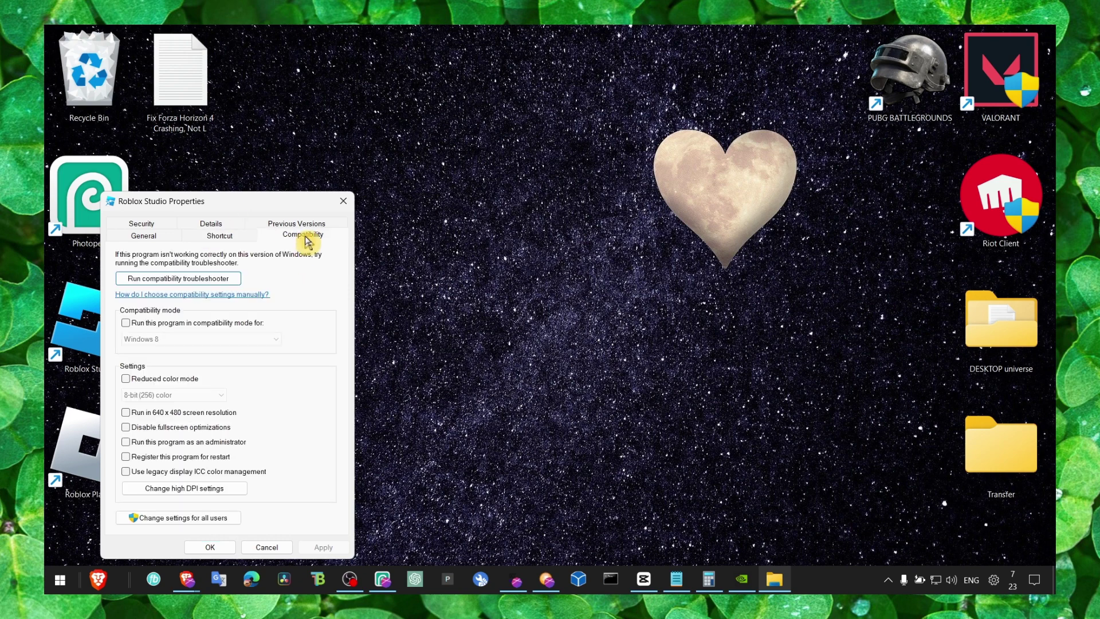
left_click_drag(287, 204, 556, 169)
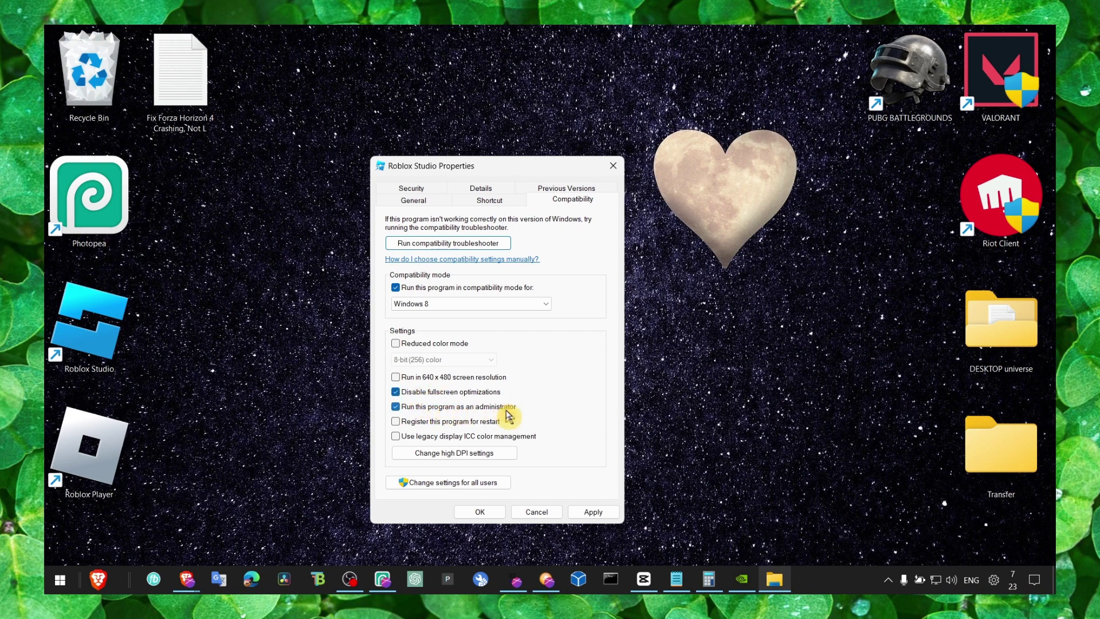
left_click(501, 511)
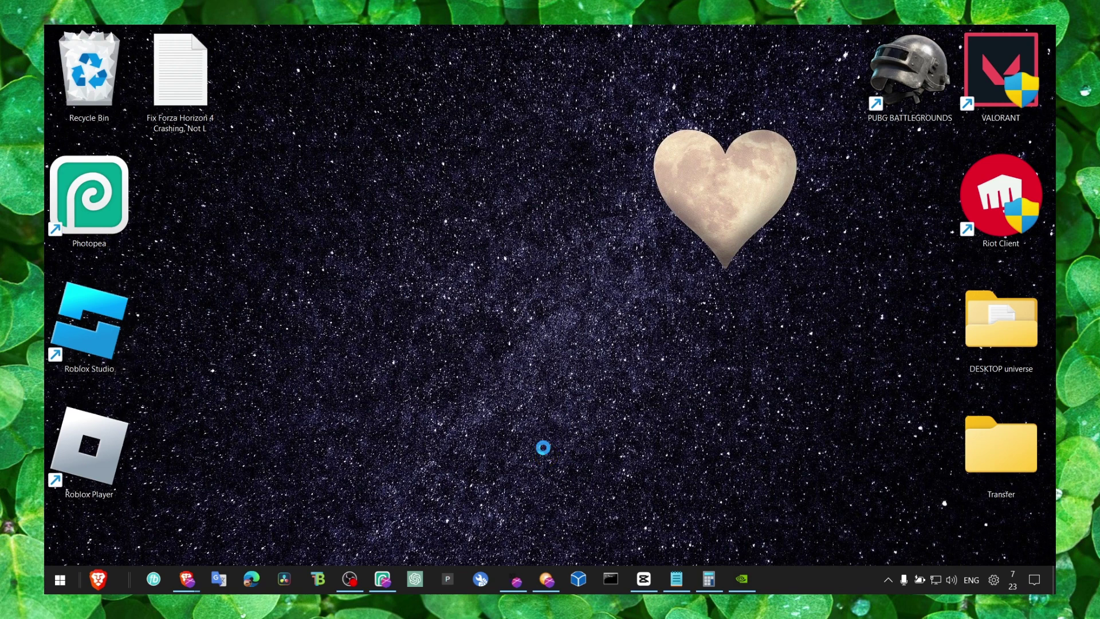
key("super+s")
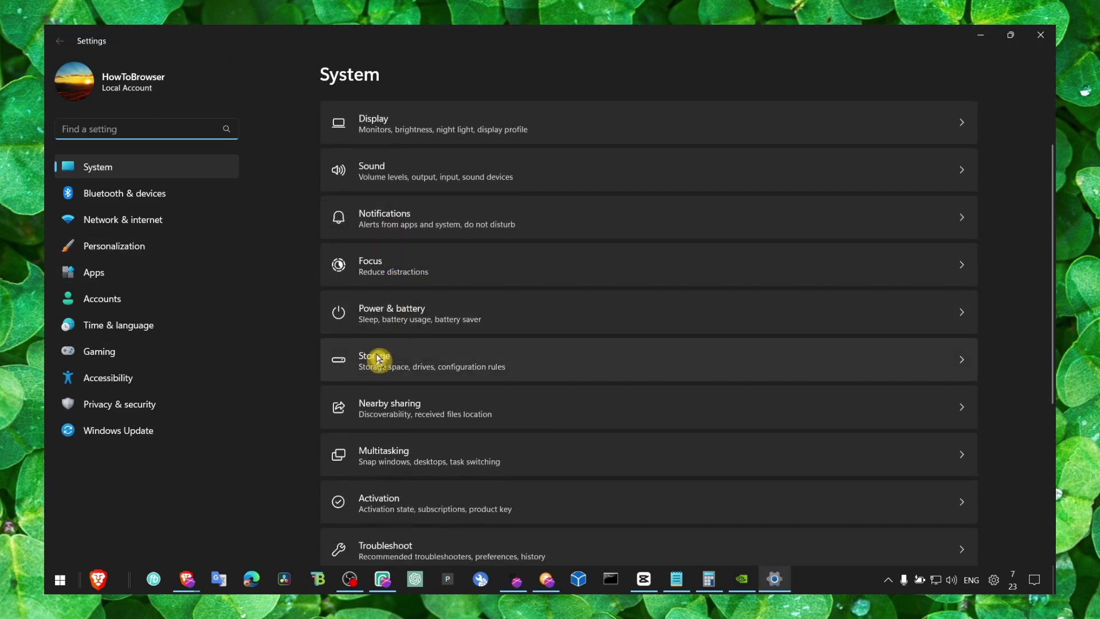
Open Storage > Temporary files and review the 778 MB of selected categories
left_click(390, 363)
scroll(438, 357, "down", 3)
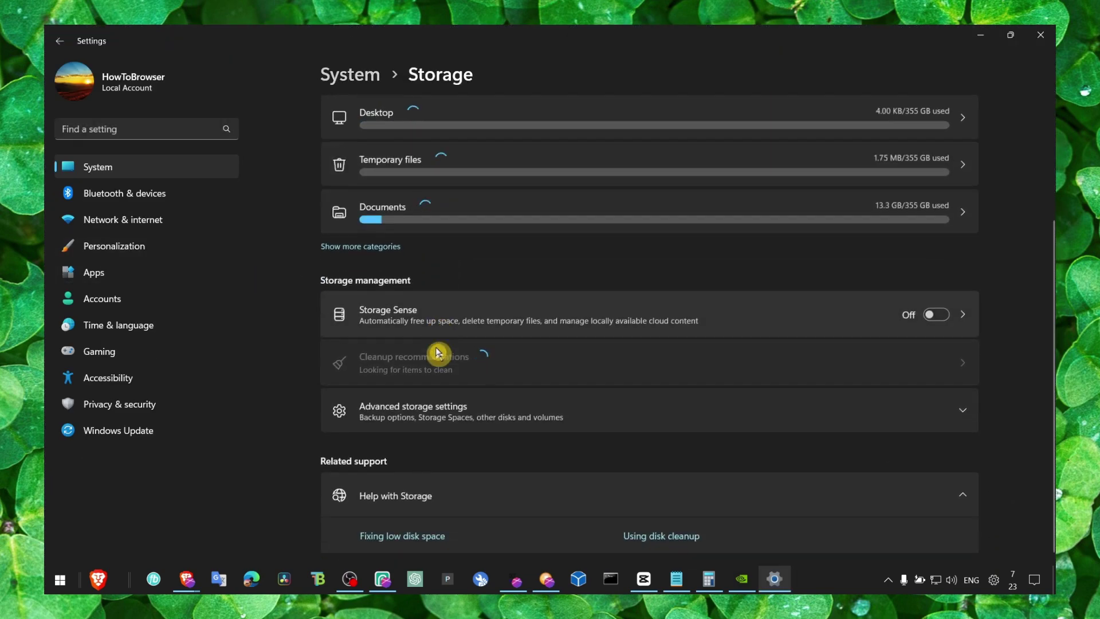
scroll(439, 351, "up", 3)
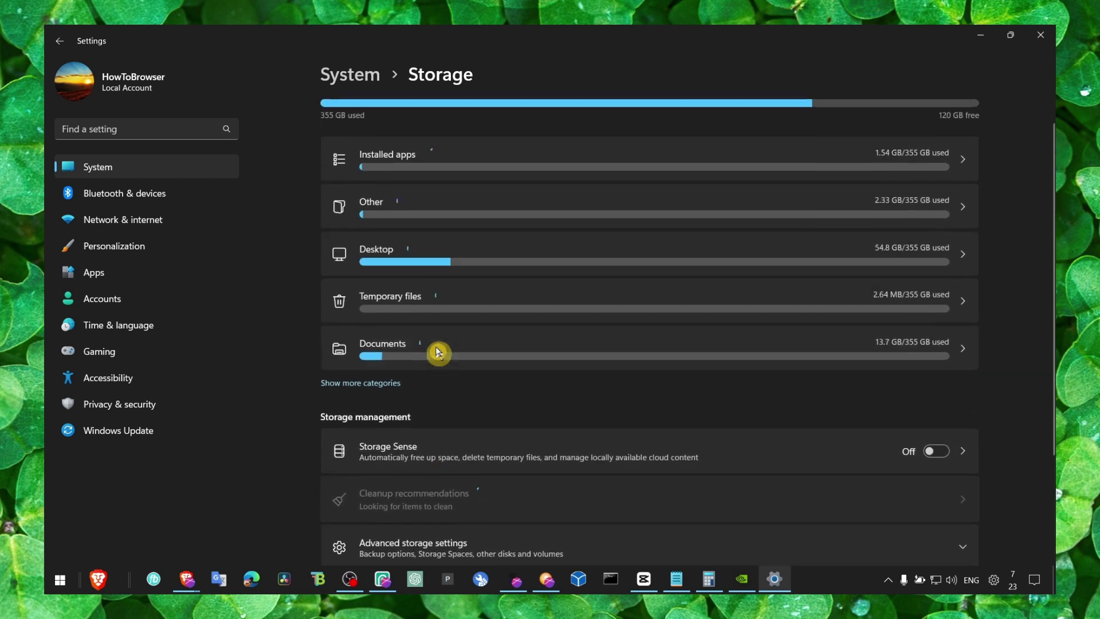
left_click(432, 314)
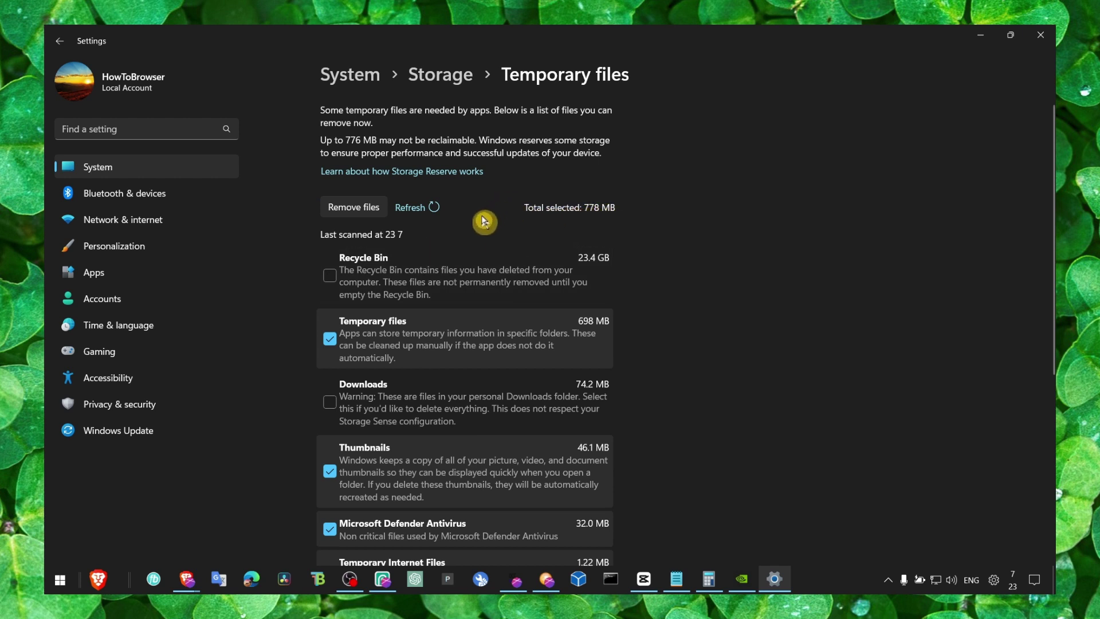
scroll(361, 389, "down", 2)
scroll(361, 382, "down", 3)
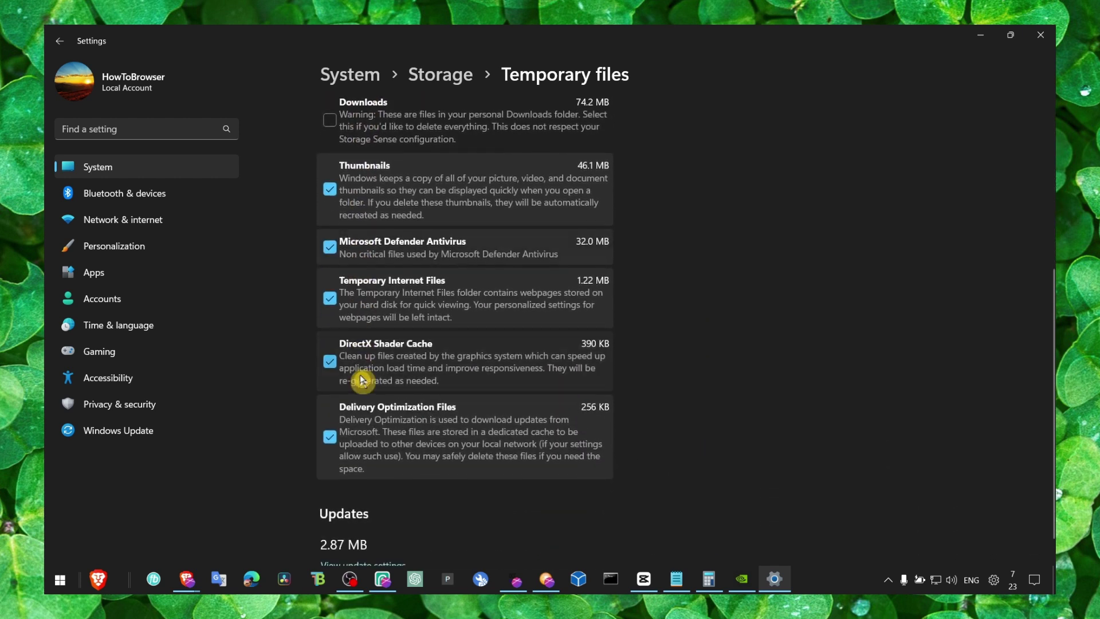
scroll(361, 383, "up", 4)
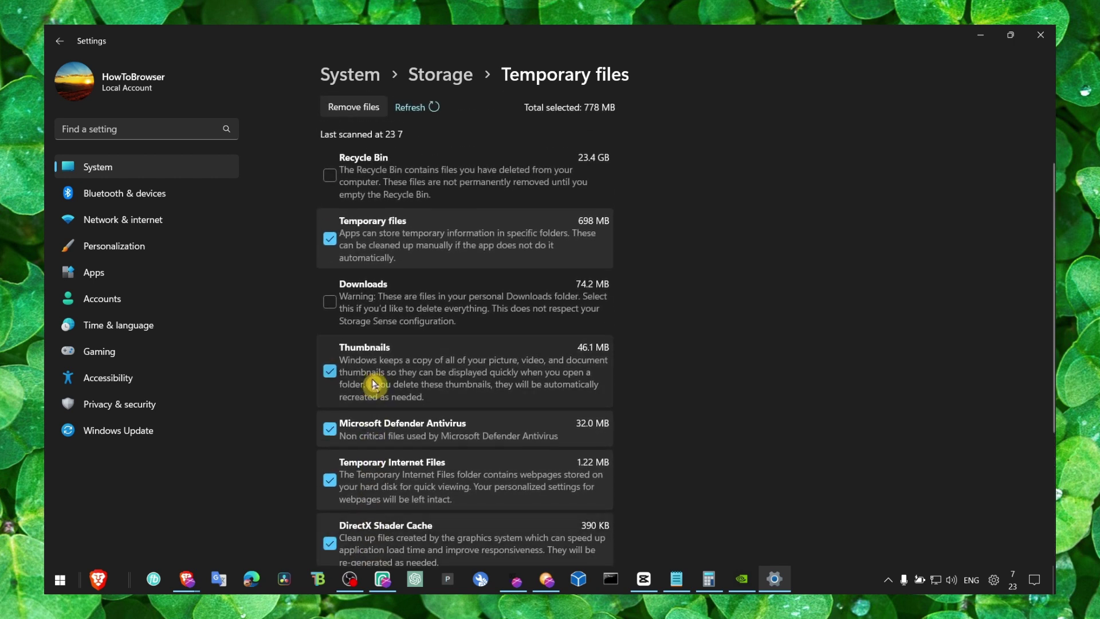
right_click(831, 576)
left_click(865, 492)
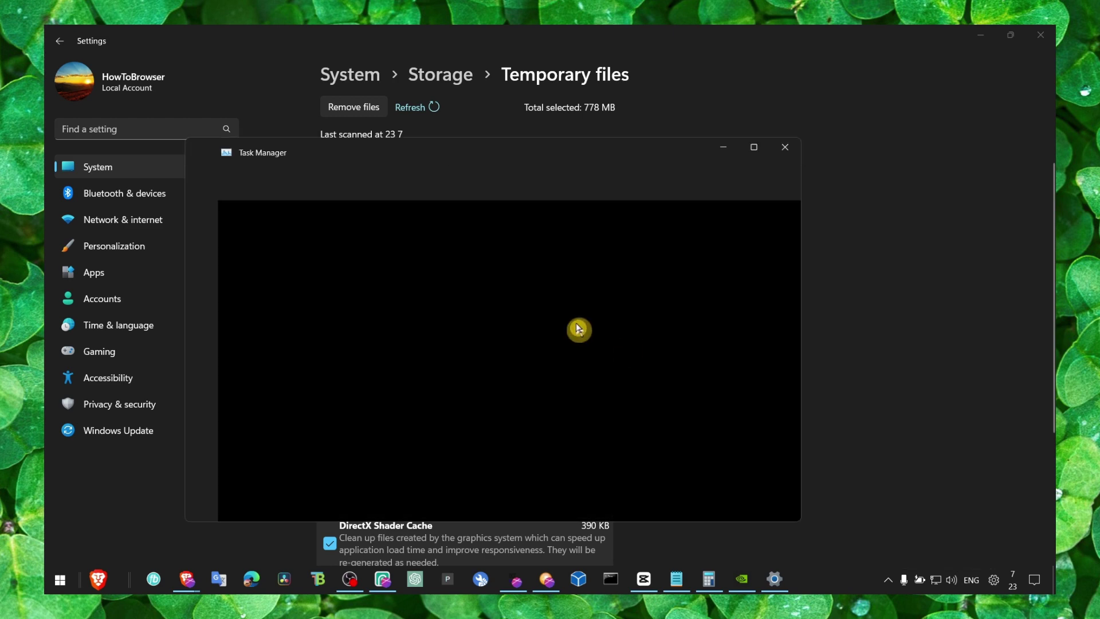
left_click(244, 217)
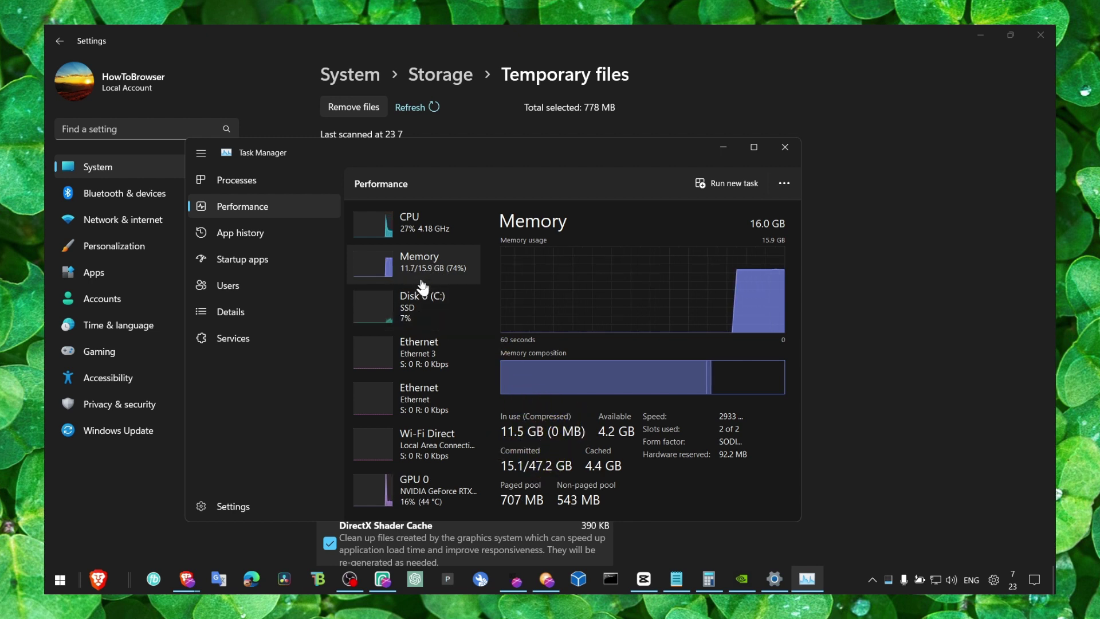
key("ctrl+shift+Tab")
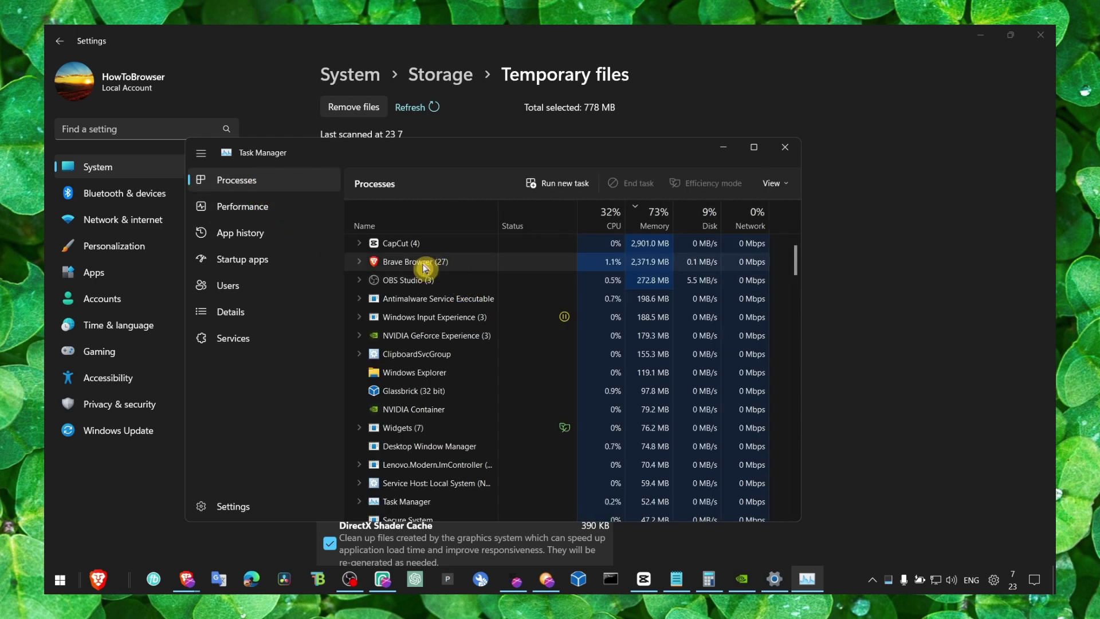
left_click(658, 220)
left_click(658, 221)
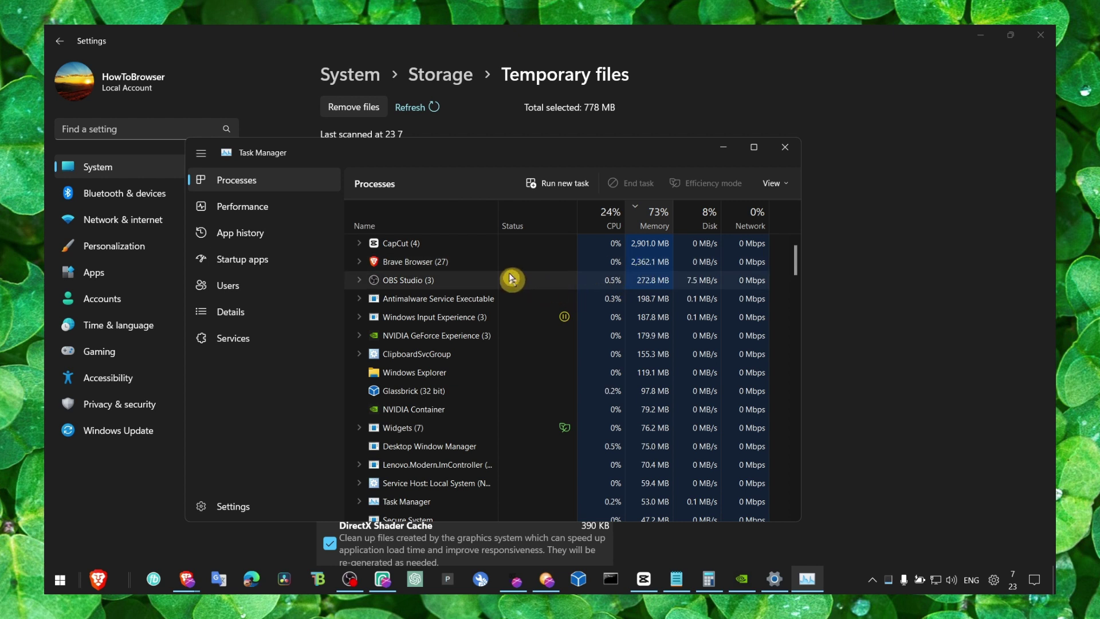
scroll(515, 279, "down", 2)
scroll(514, 280, "up", 2)
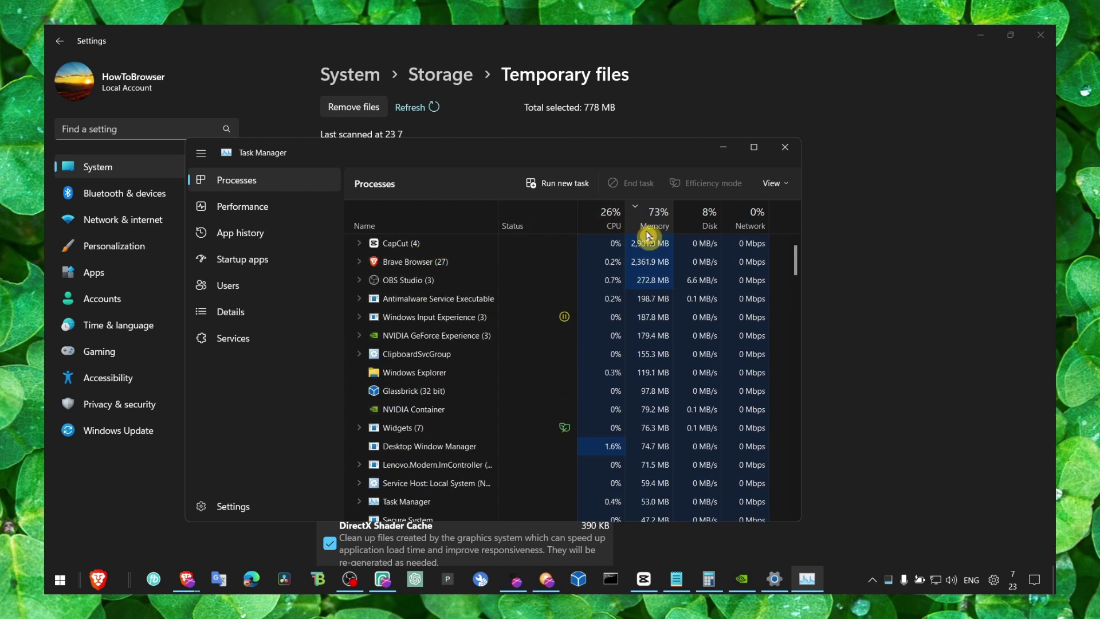
left_click(249, 211)
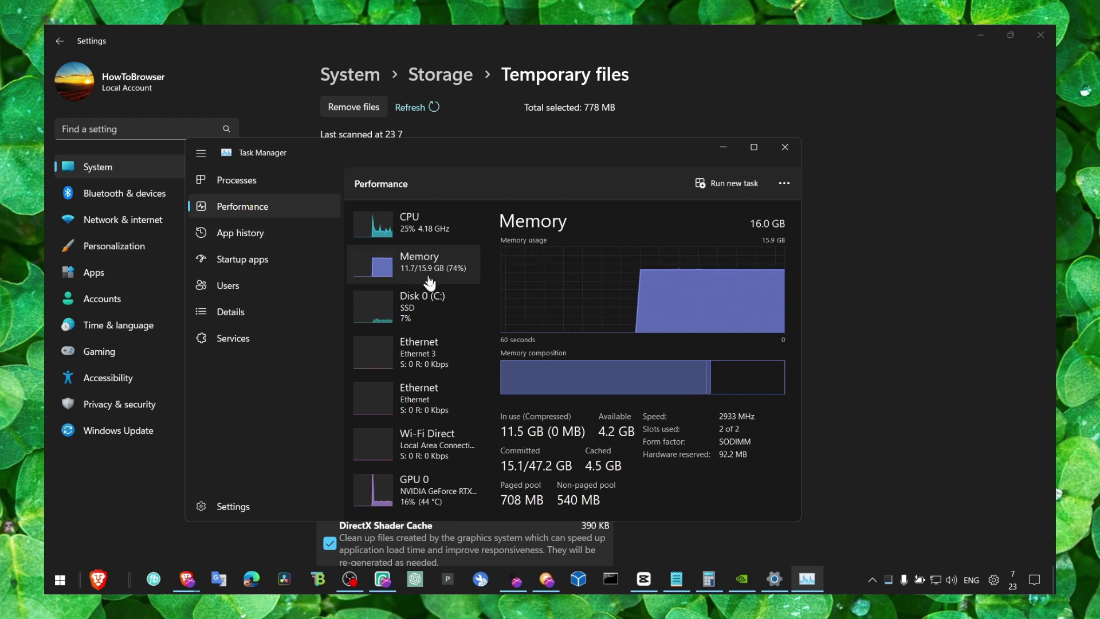
left_click(258, 191)
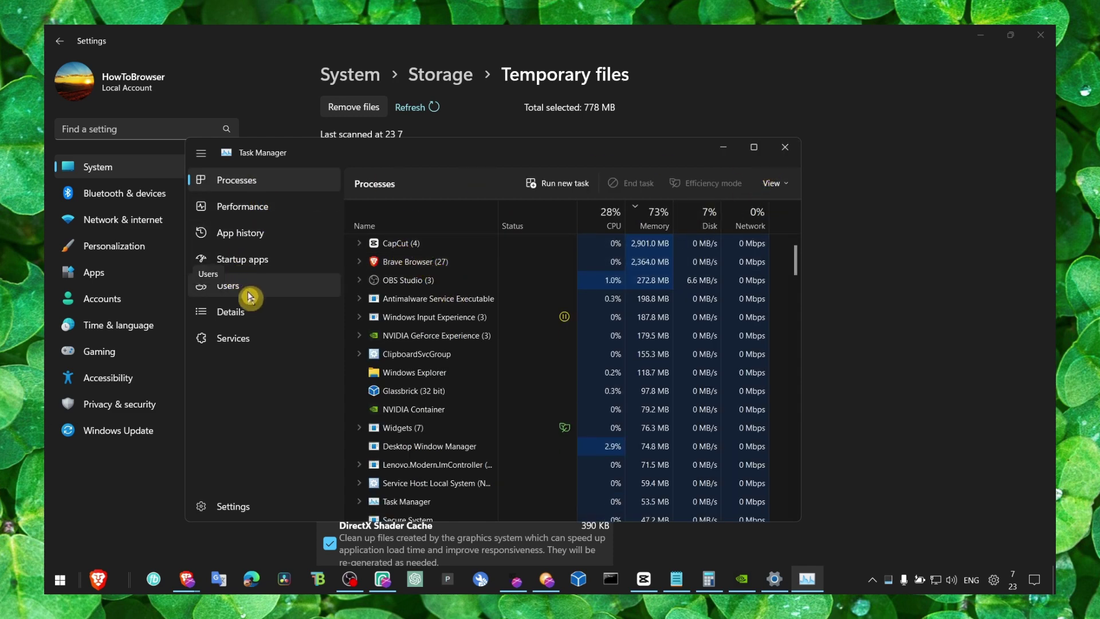
left_click(255, 310)
right_click(410, 285)
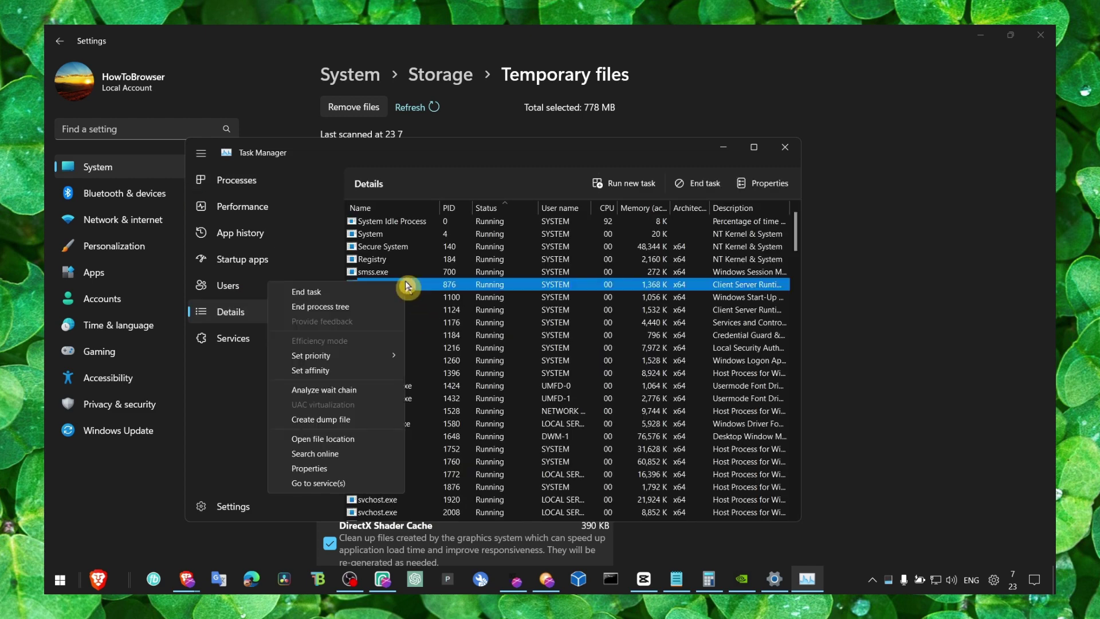
left_click(376, 355)
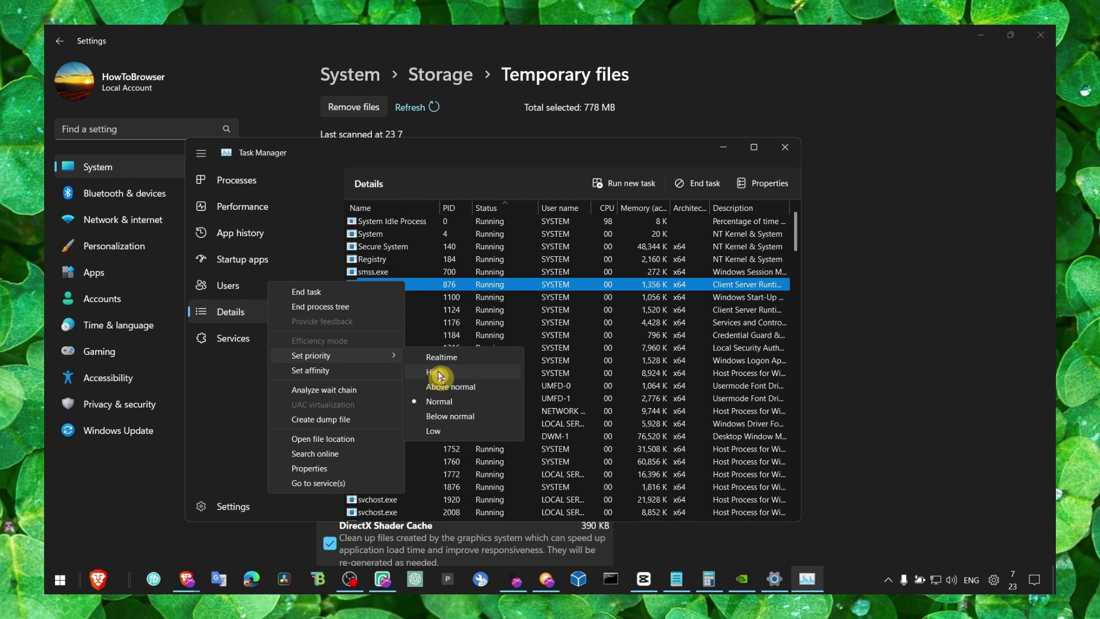
left_click(746, 148)
left_click(785, 150)
Cancel the Remove files prompt and close Settings without deleting anything
scroll(378, 186, "up", 2)
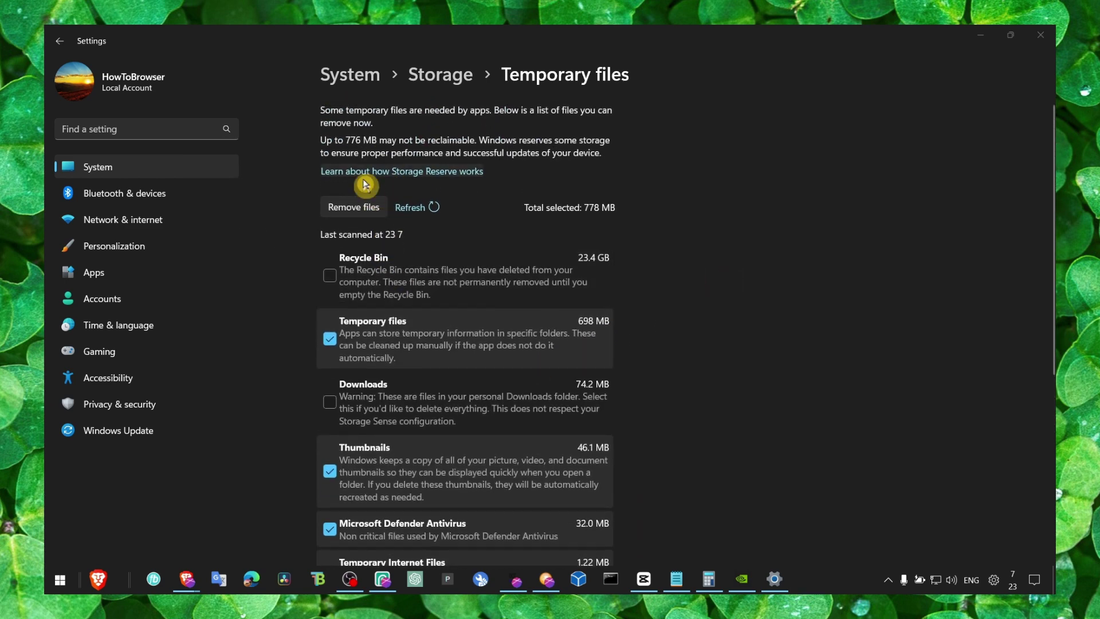
left_click(357, 215)
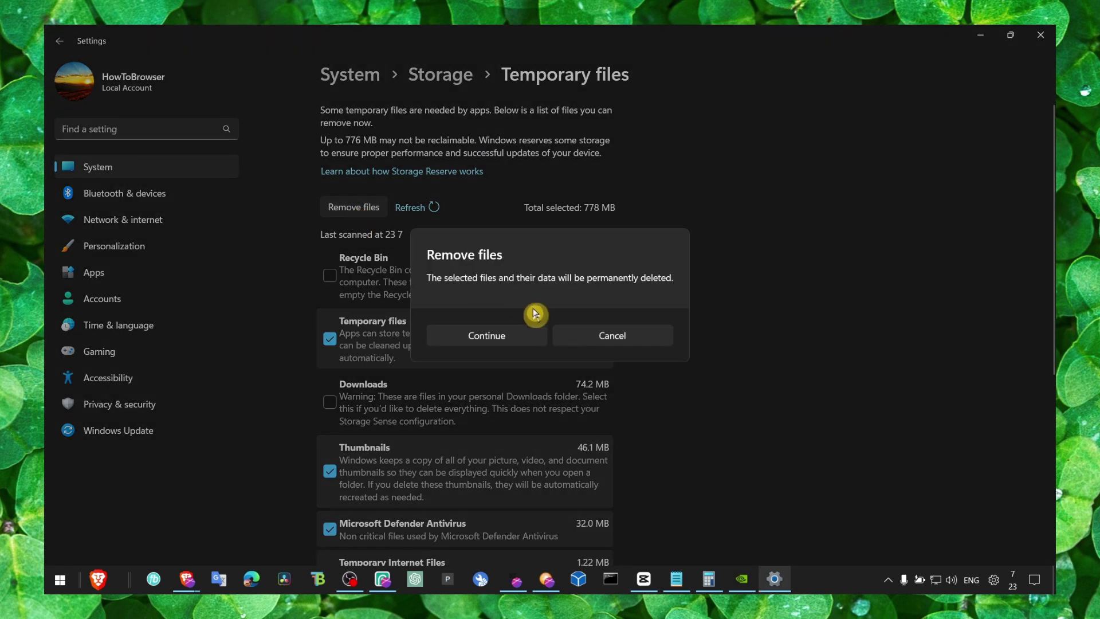
left_click(576, 338)
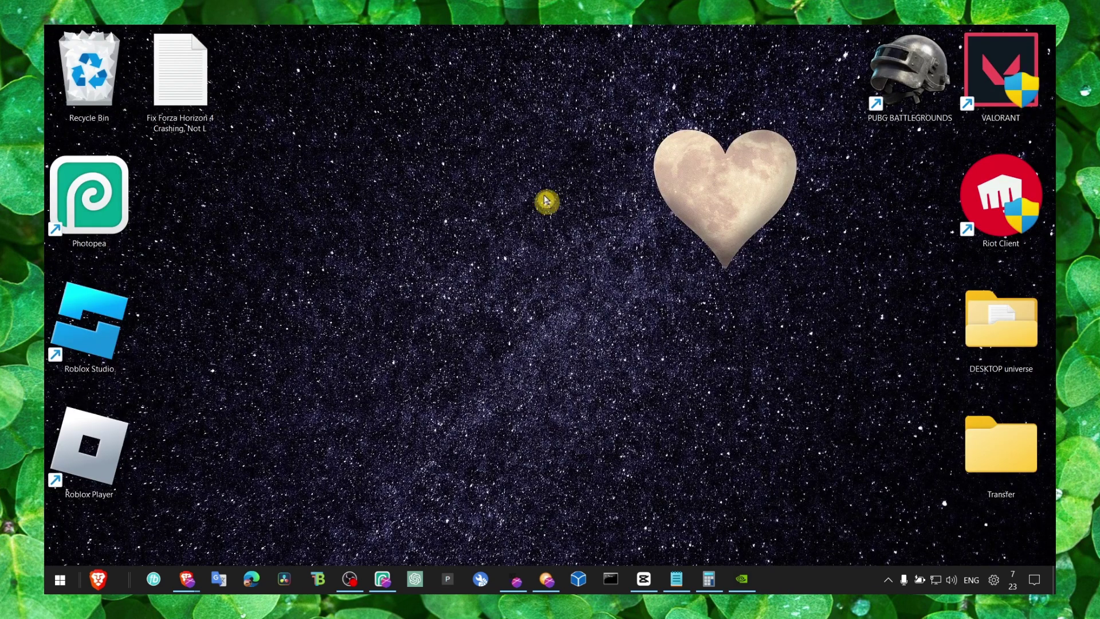
Open and dismiss the desktop and taskbar context menus
right_click(546, 198)
left_click(580, 236)
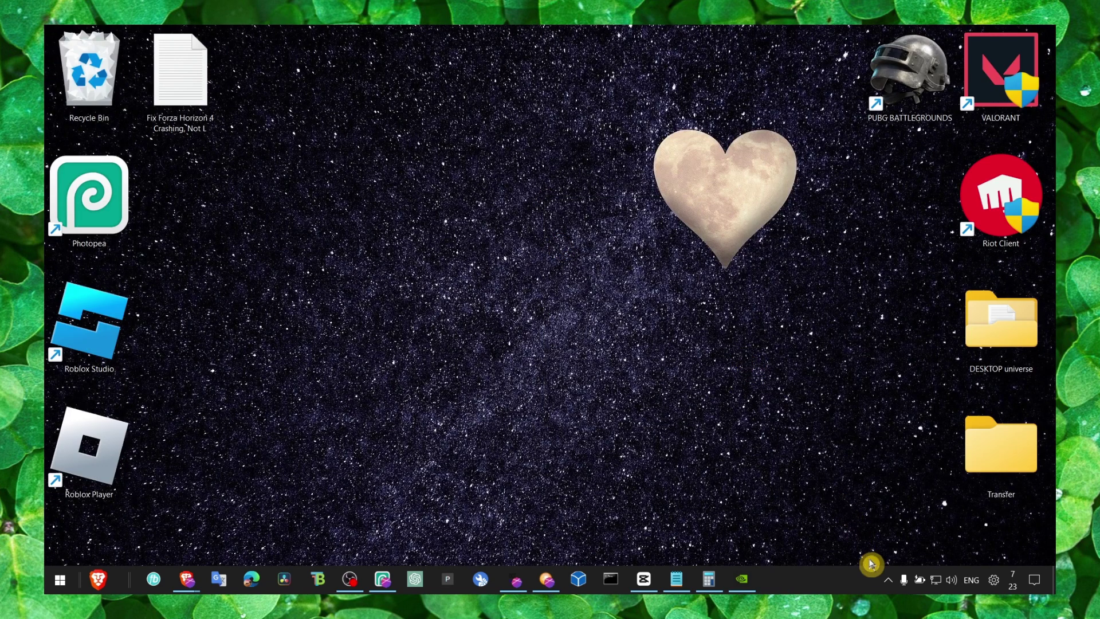
right_click(863, 581)
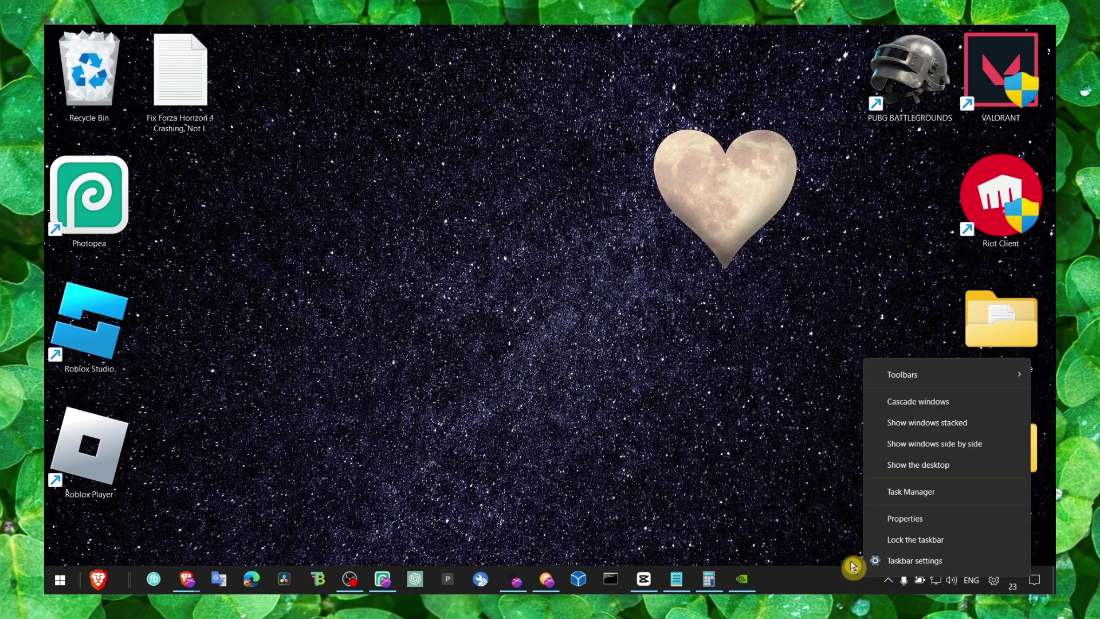
left_click(875, 467)
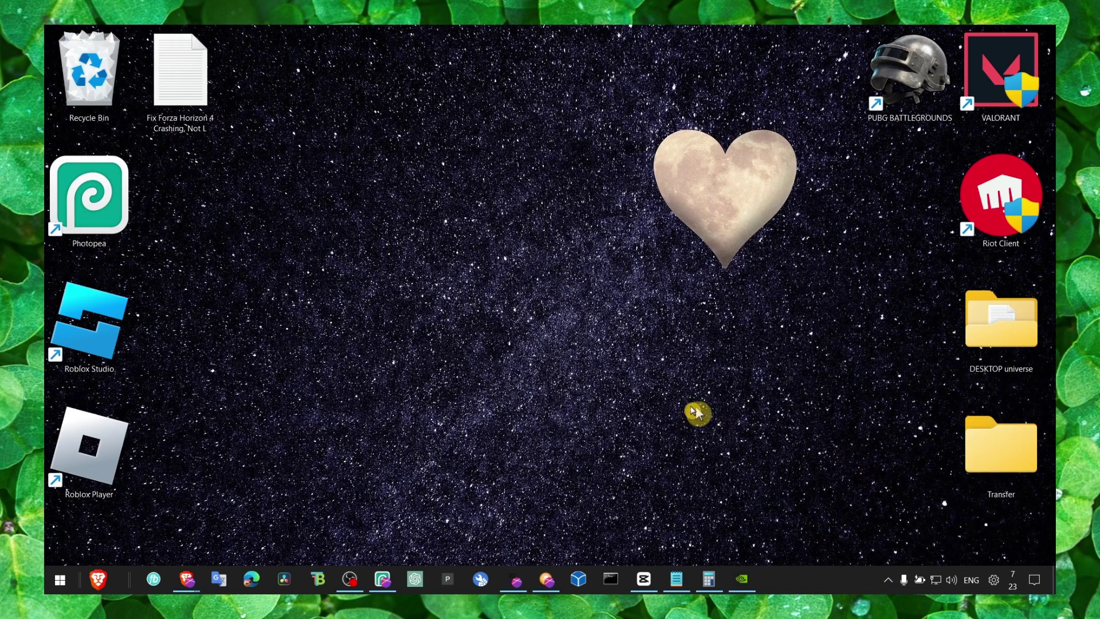
right_click(608, 371)
left_click(630, 178)
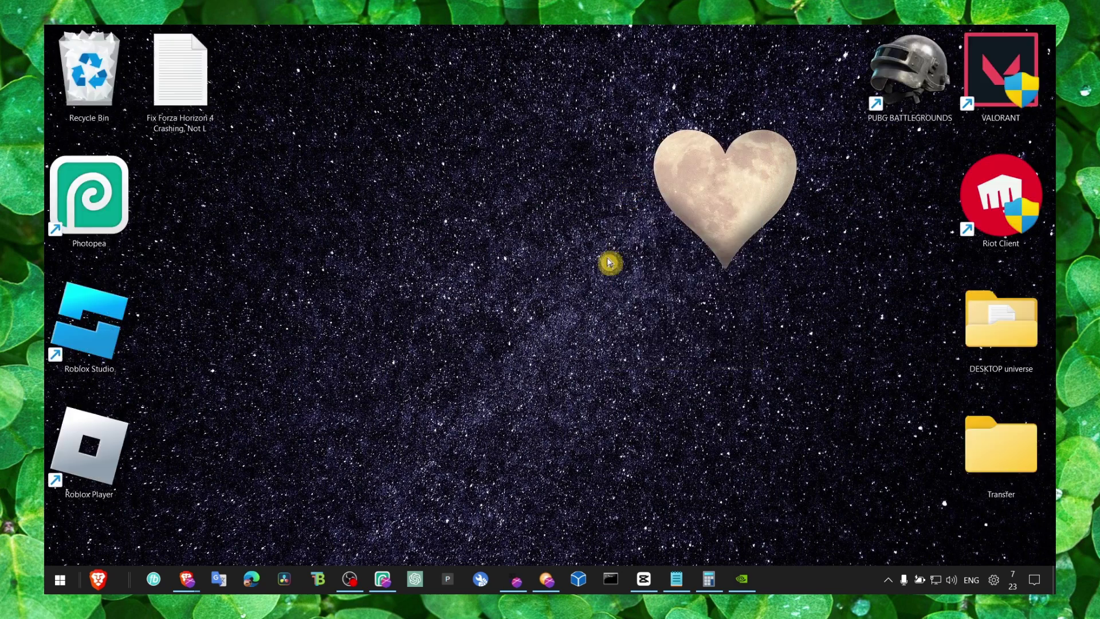
right_click(817, 580)
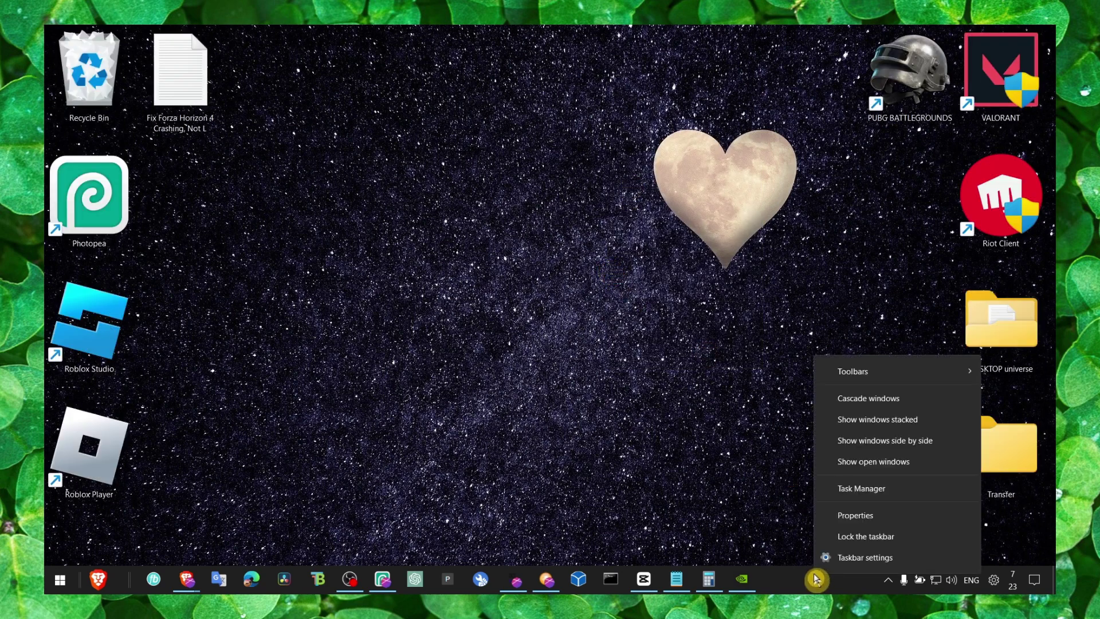
left_click(688, 424)
right_click(689, 424)
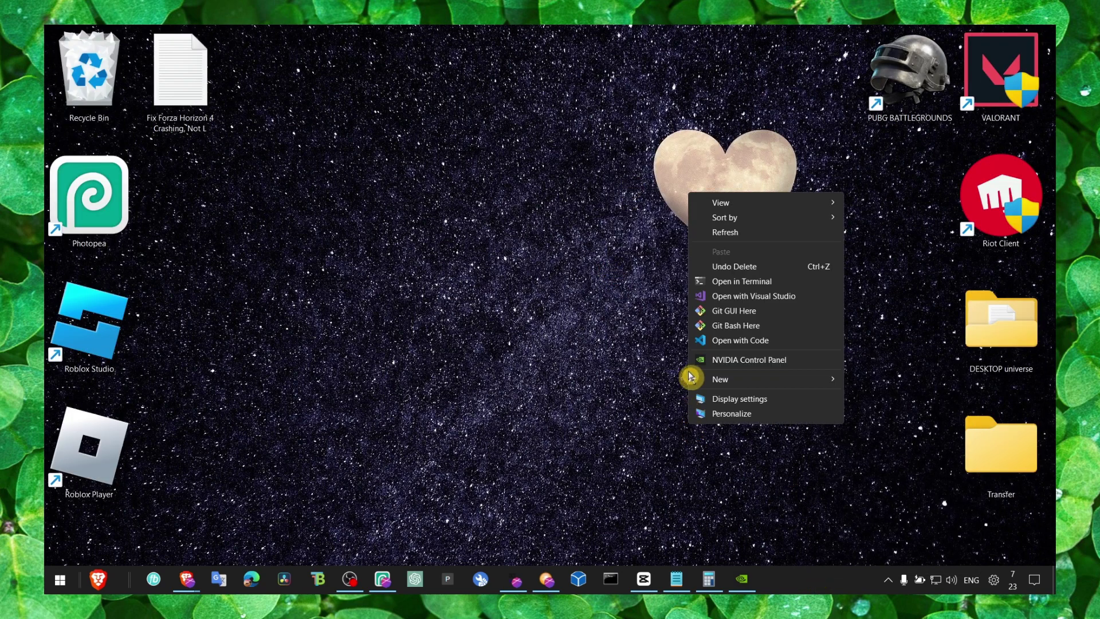
left_click(707, 414)
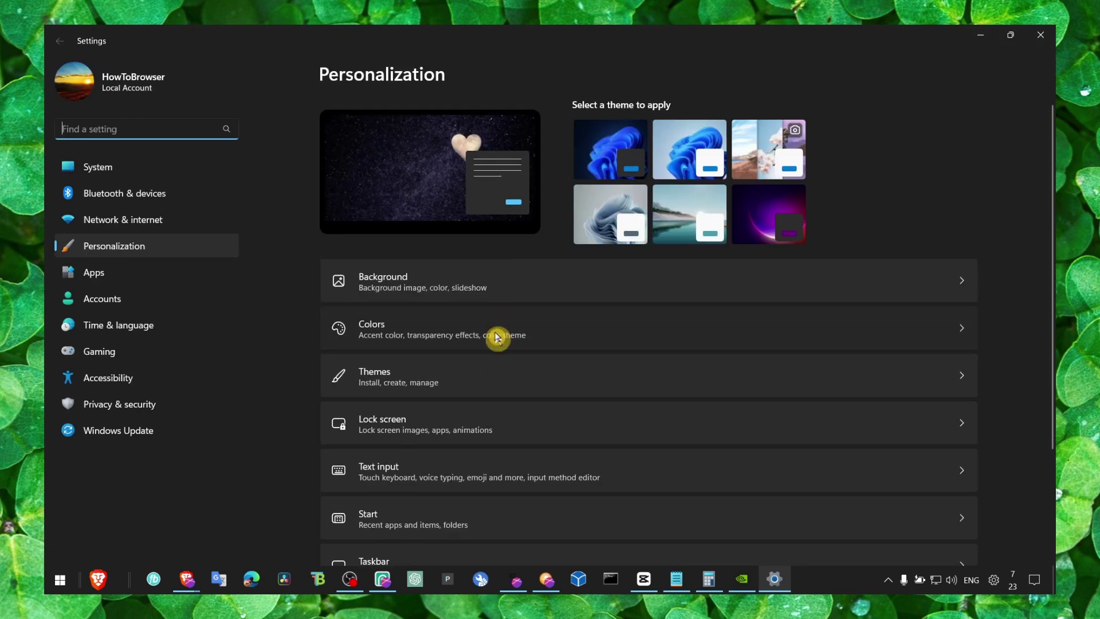
left_click(496, 336)
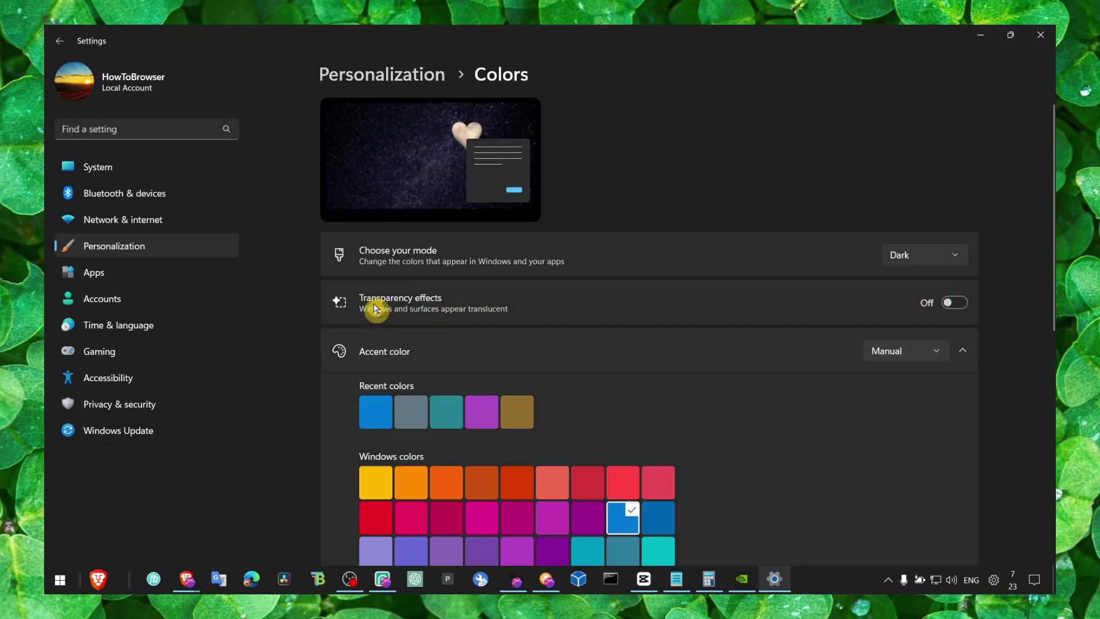
left_click(1051, 41)
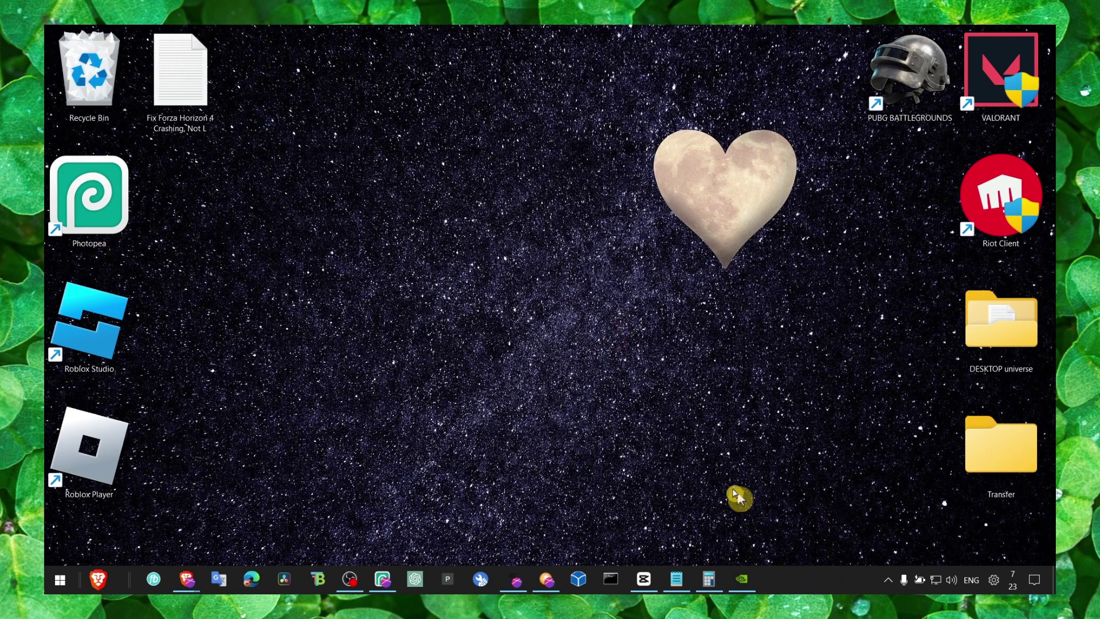
Switch Brave to the GeForce drivers page and browse its Games & Tech section
left_click(820, 586)
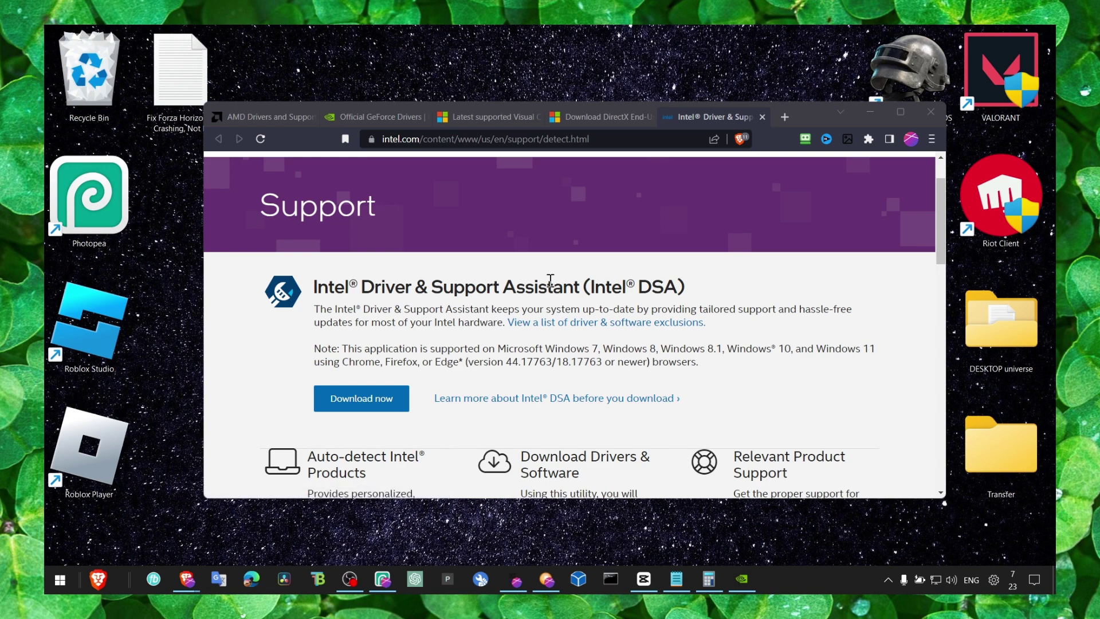
left_click(346, 117)
left_click(691, 297)
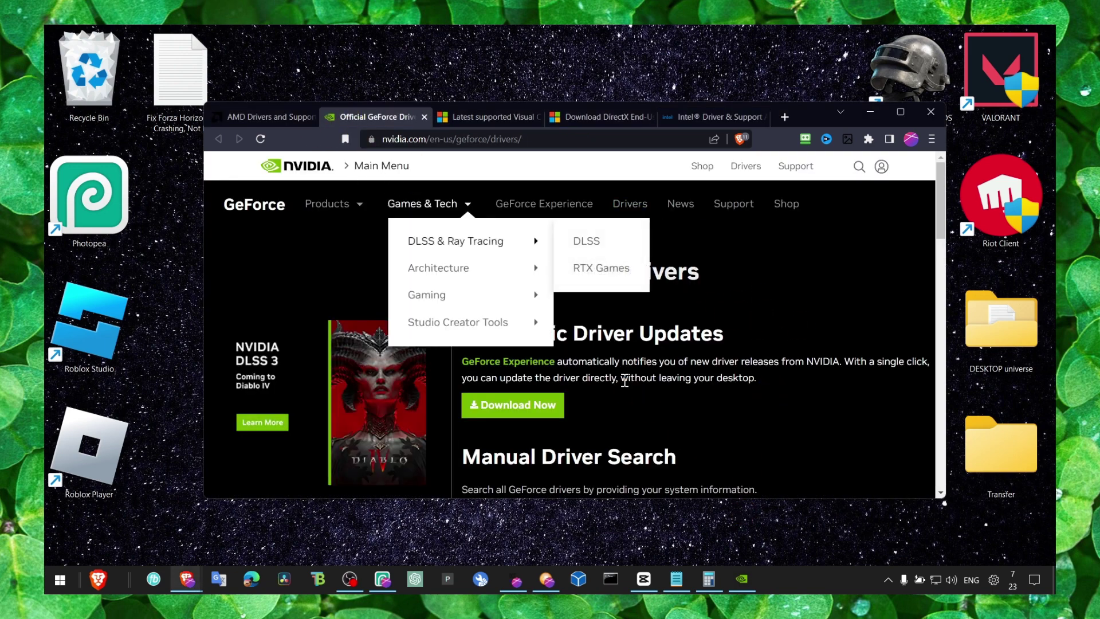
Show GeForce Experience's Drivers page confirming Game Ready Driver 531.41 is installed
left_click(741, 579)
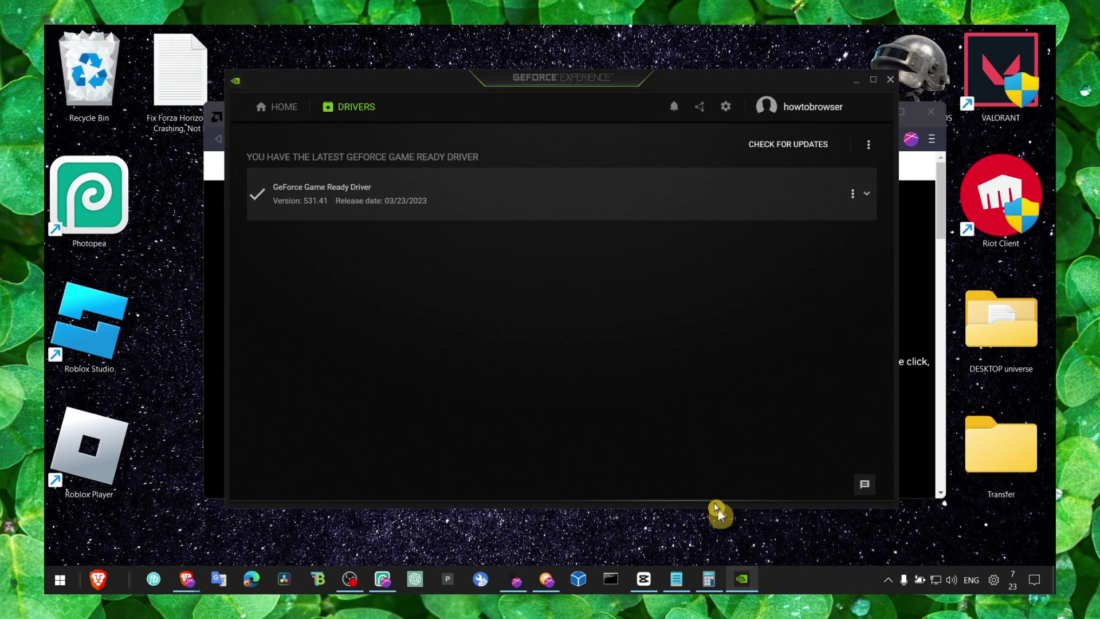
left_click(856, 80)
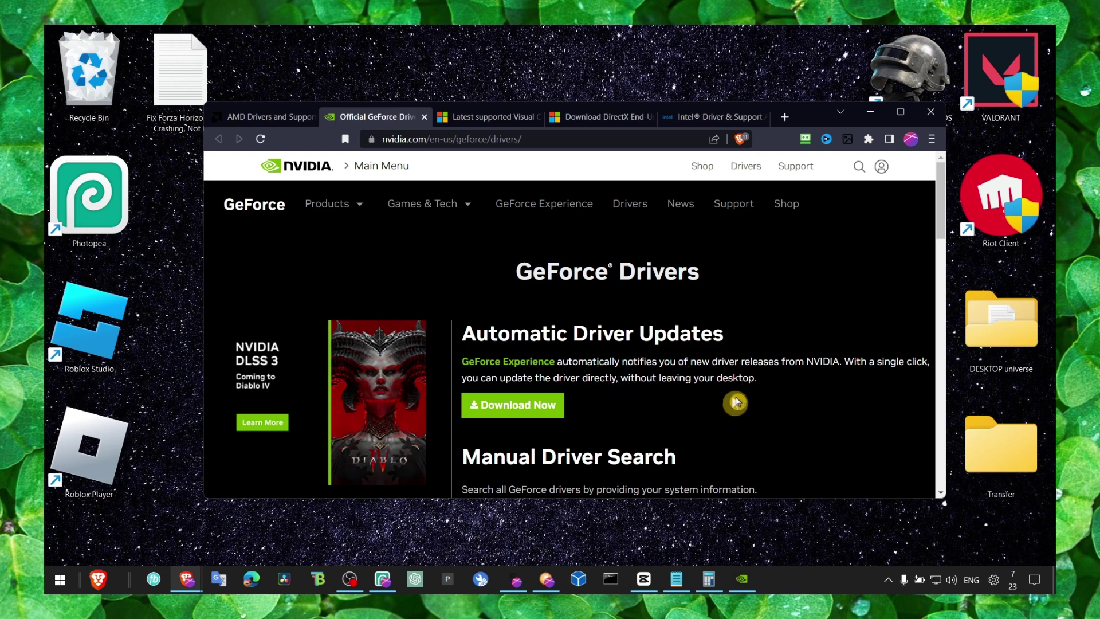
left_click(741, 578)
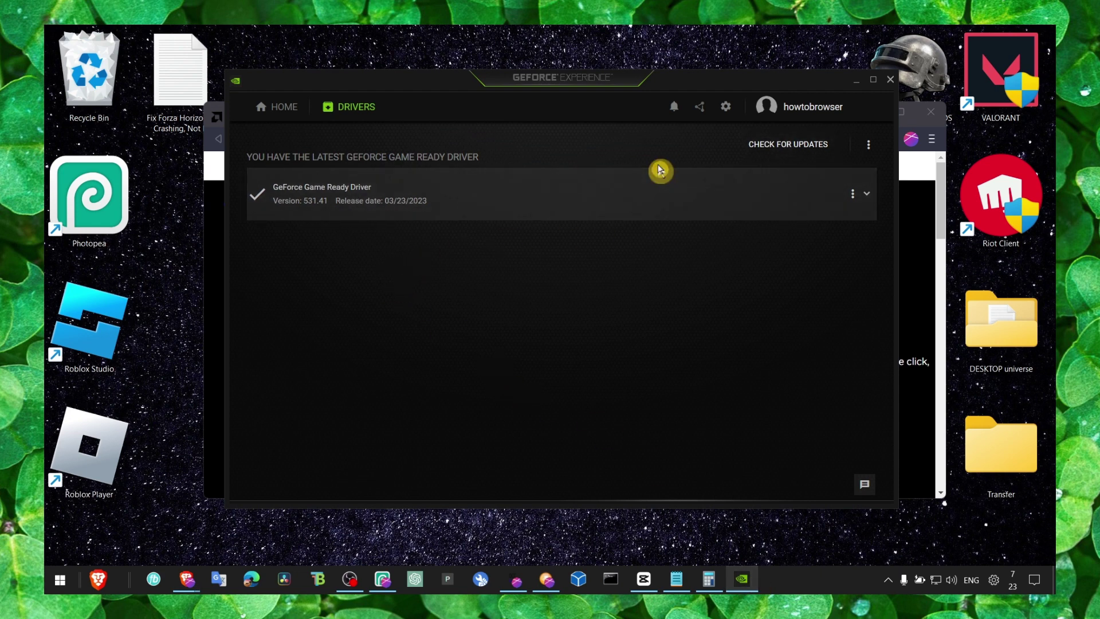
Open GeForce Experience's General settings, then toggle In-Game Overlay on and back off
left_click(793, 584)
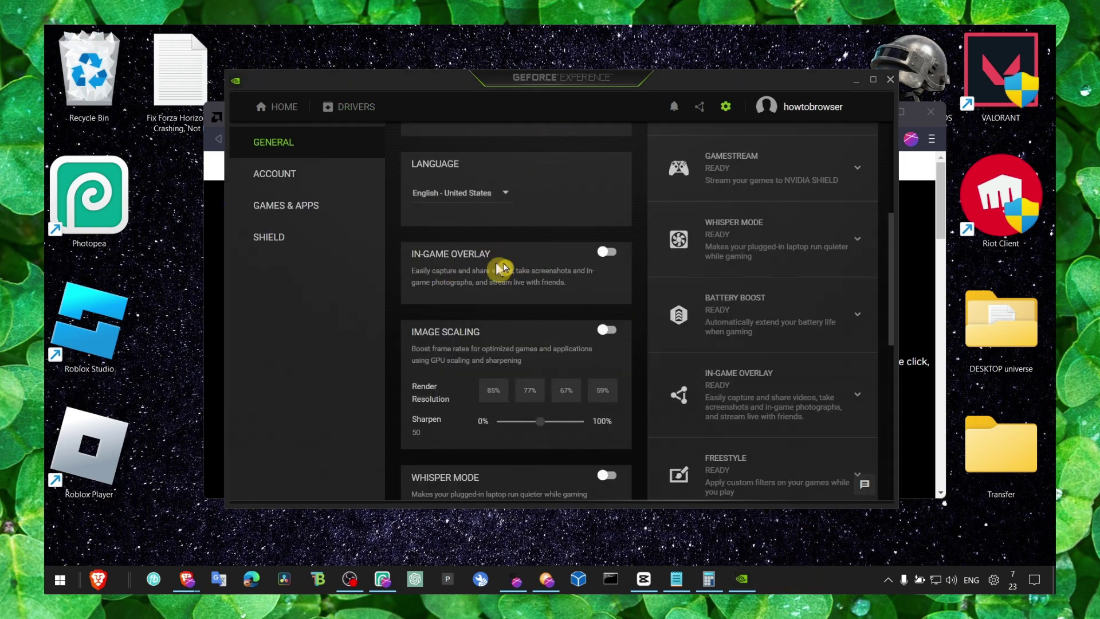
left_click(607, 254)
left_click(608, 255)
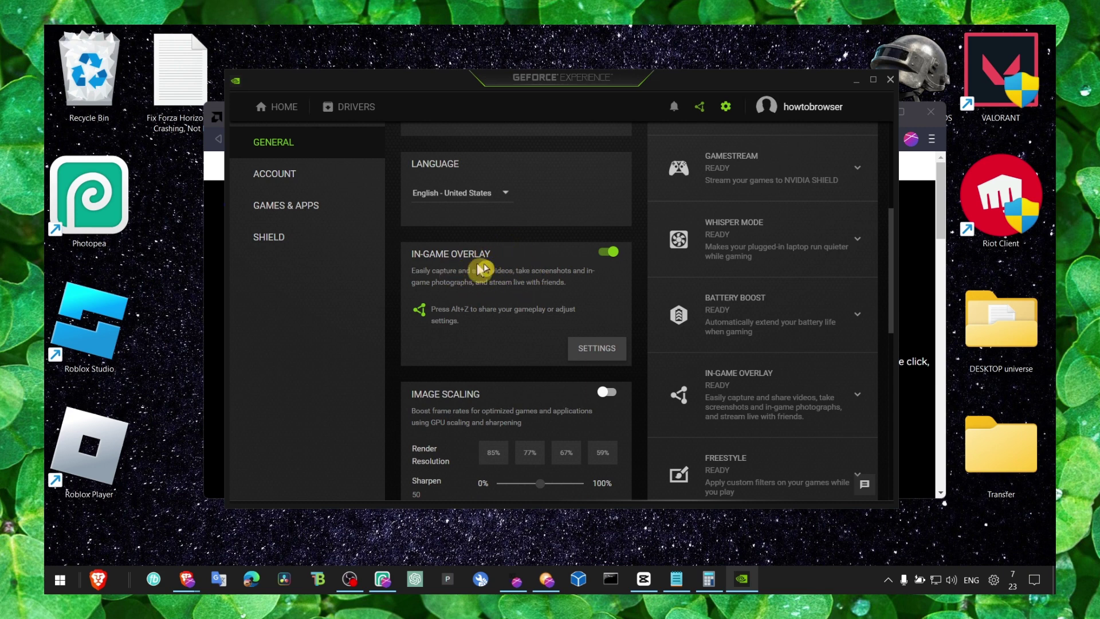
left_click(608, 252)
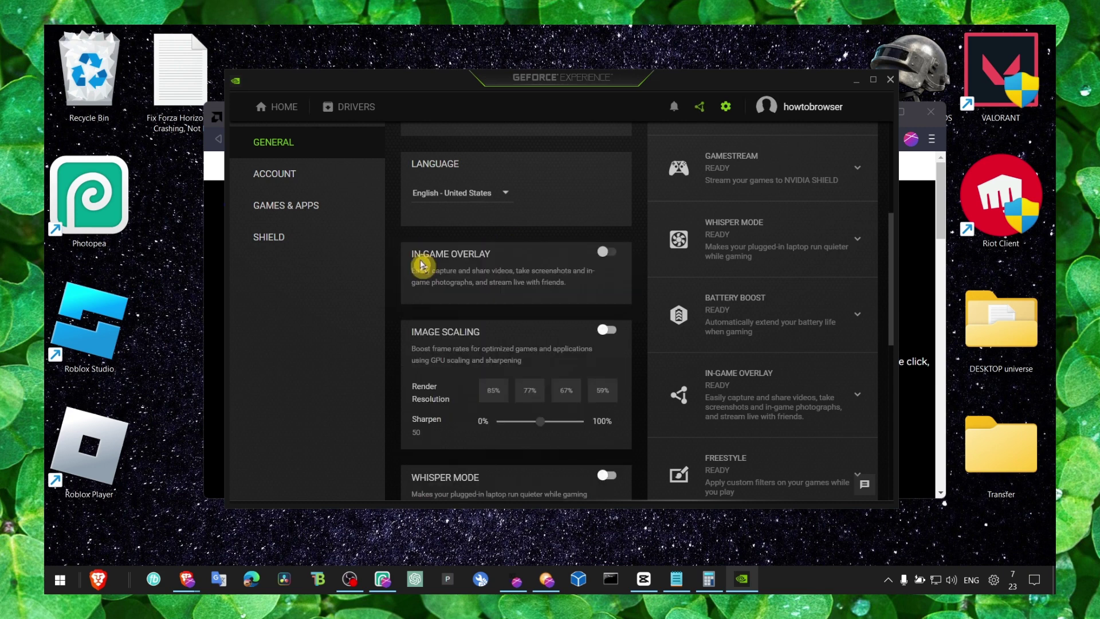
Close GeForce Experience and save the x64 Visual C++ 2015-2022 Redistributable to Downloads
left_click(378, 113)
left_click(888, 80)
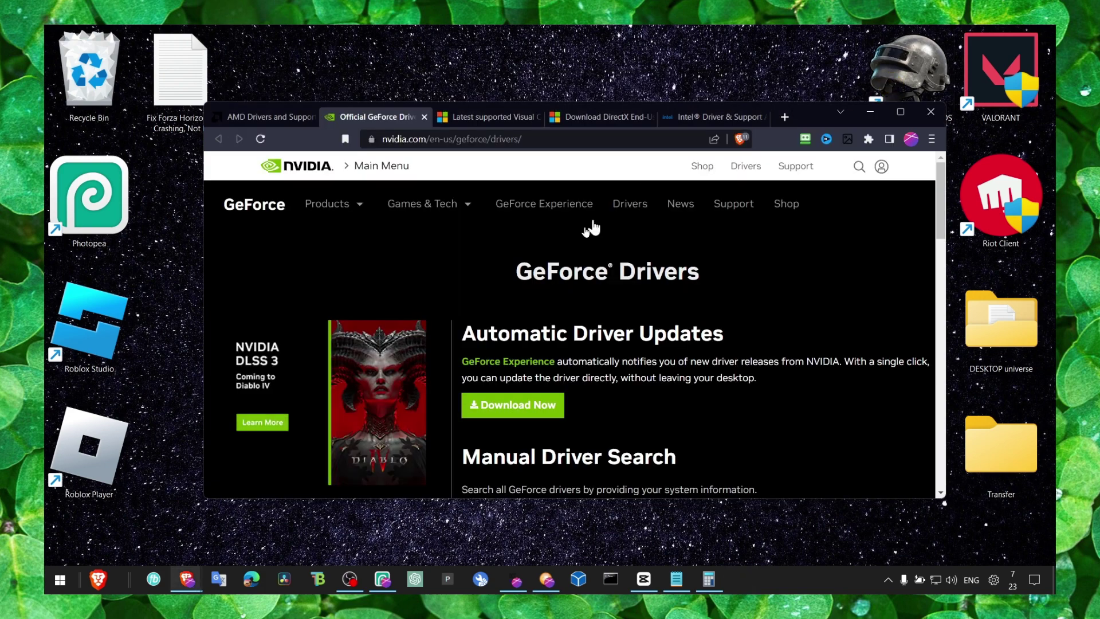
left_click(484, 116)
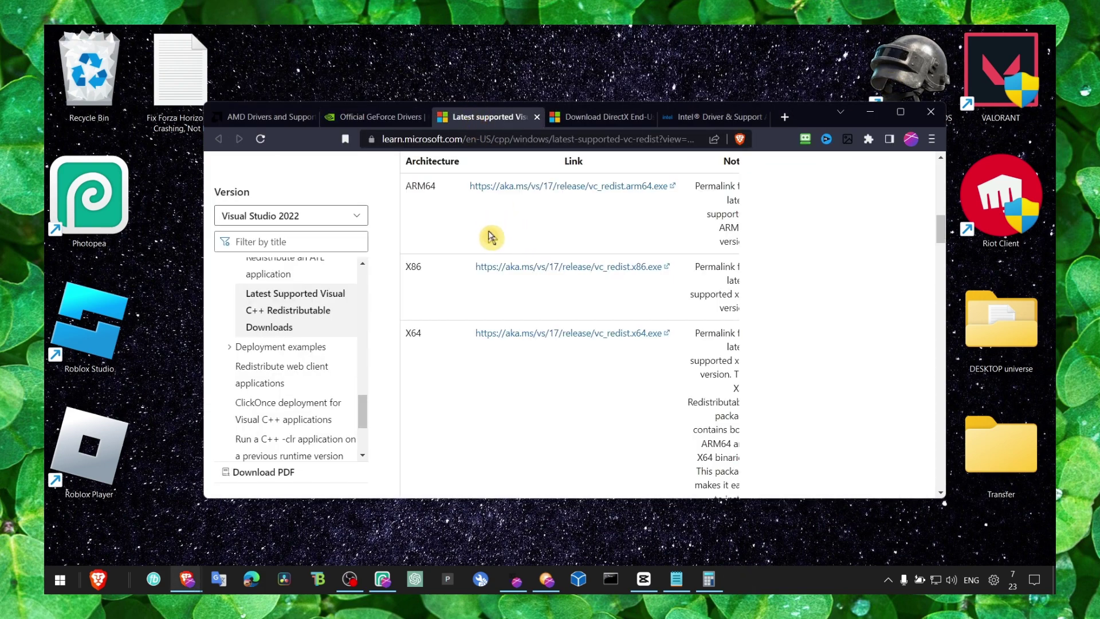
left_click(516, 335)
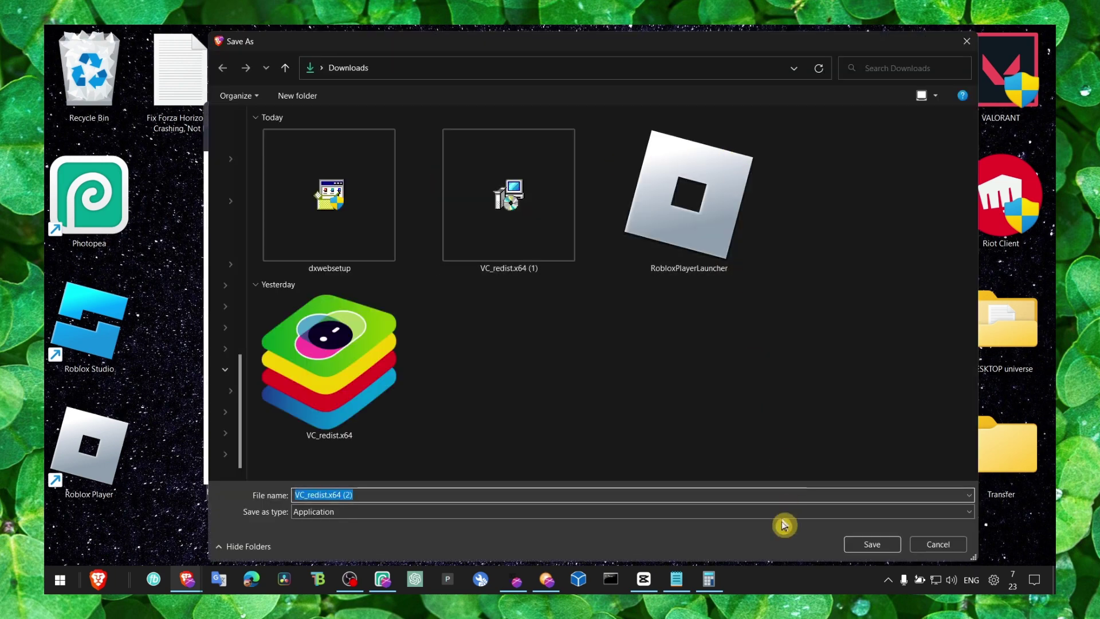
left_click(865, 544)
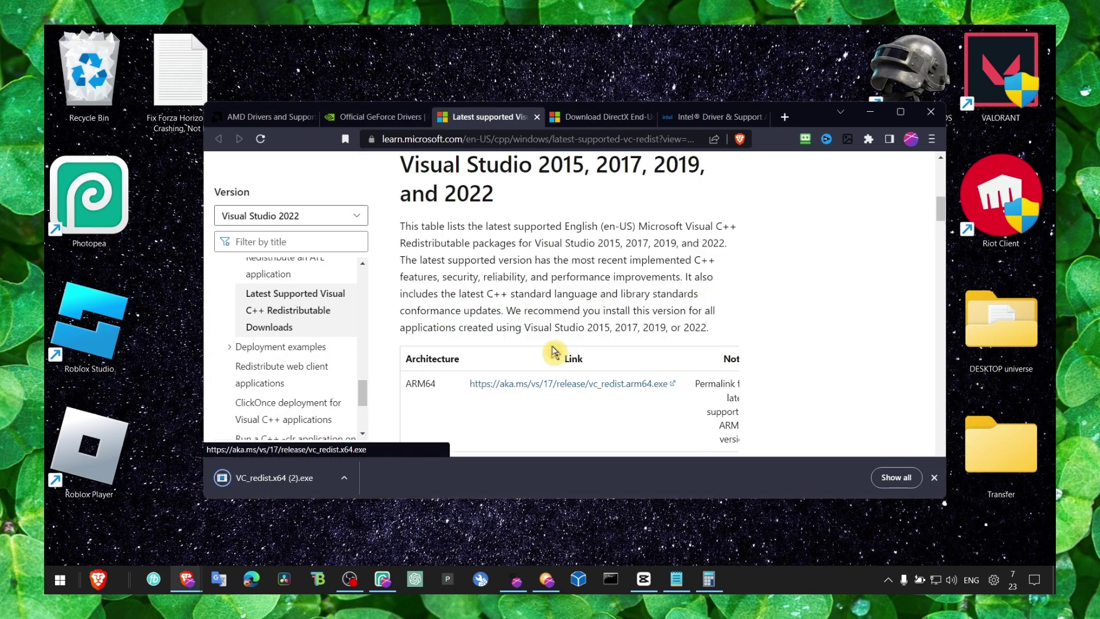
Run VC_redist.x64, which shows 14.34.31938 already installed, and cancel the setup
scroll(480, 232, "up", 5)
left_click_drag(433, 178, 659, 185)
left_click(658, 185)
left_click(298, 480)
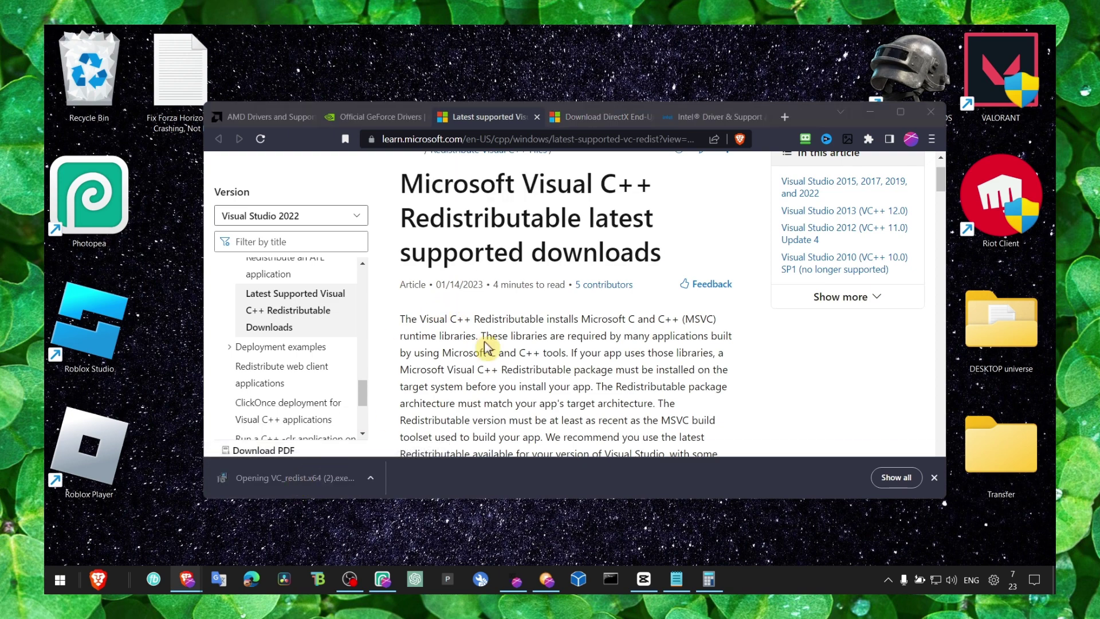
left_click(493, 332)
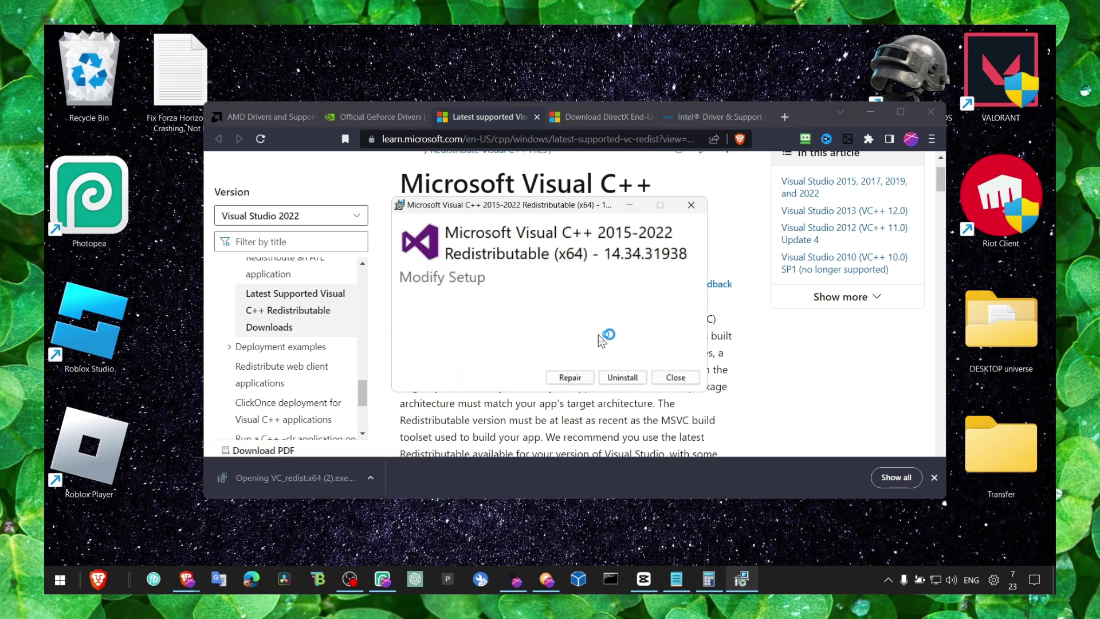
left_click(665, 380)
left_click(599, 347)
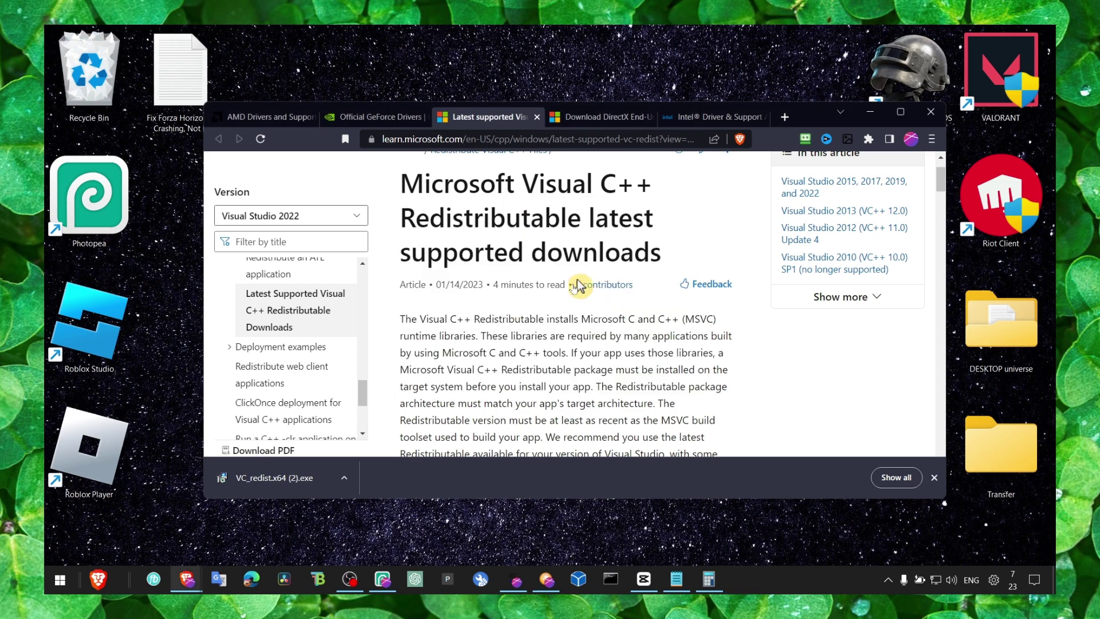
Manually download the DirectX End-User Runtime Web Installer and save it to Downloads
left_click(600, 120)
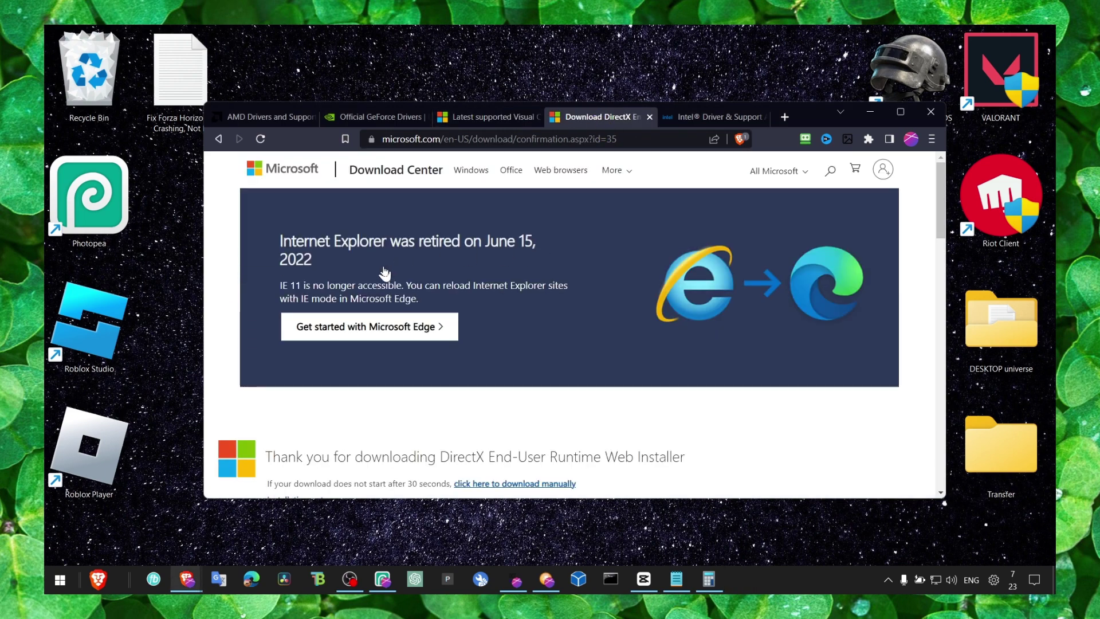
scroll(343, 269, "down", 4)
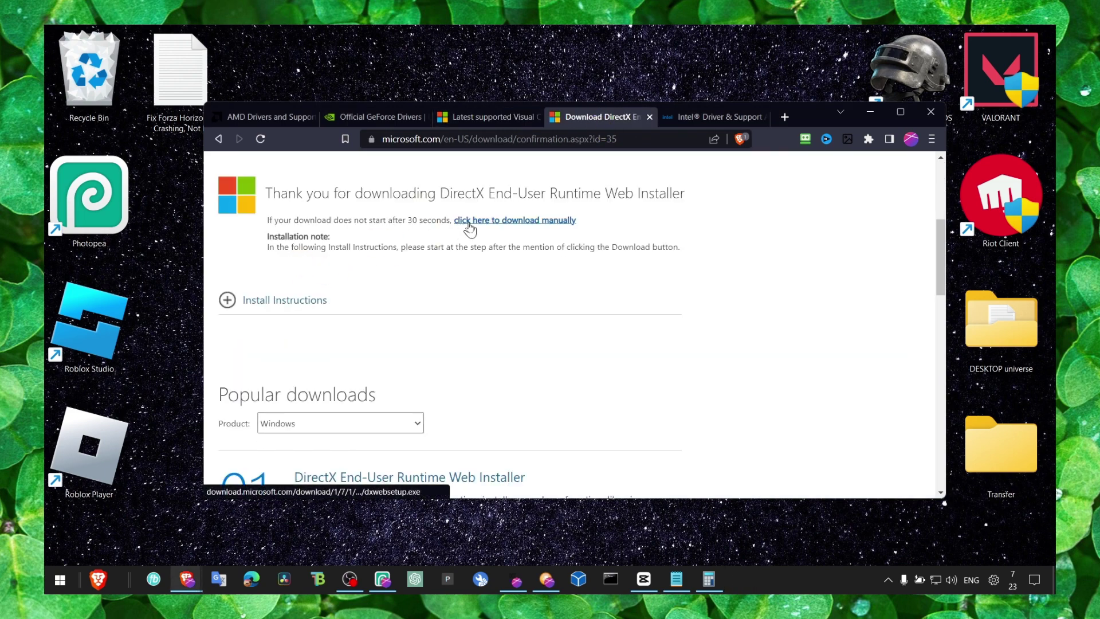
left_click(491, 225)
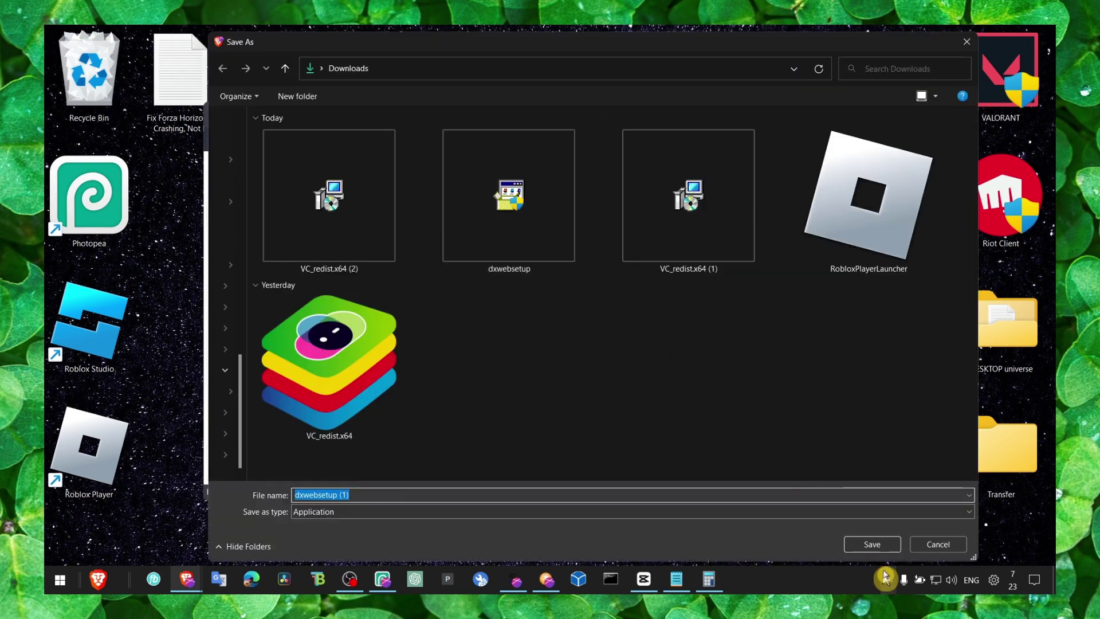
left_click(877, 548)
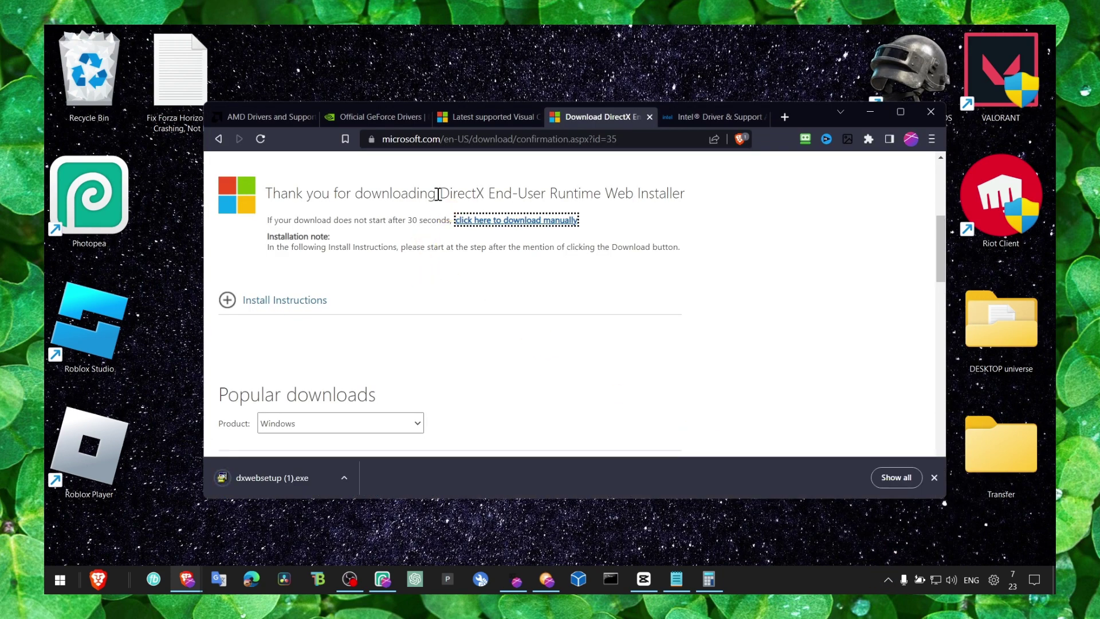
left_click_drag(438, 194, 506, 192)
left_click(515, 192)
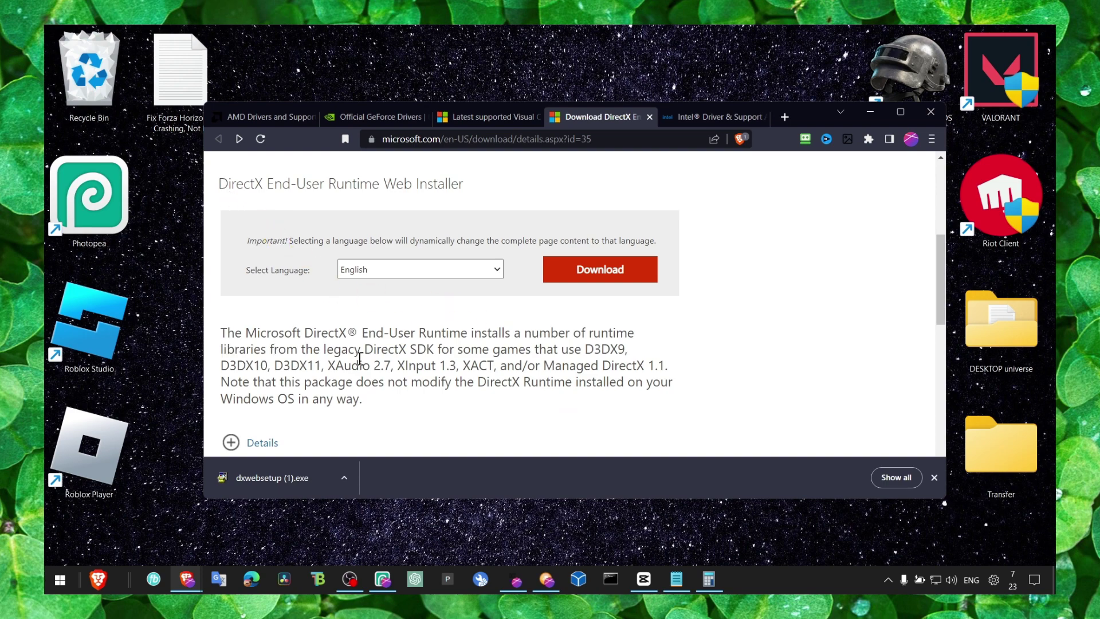
Read the DirectX note on which games use it, then close the Visual C++ article
left_click_drag(443, 345, 581, 358)
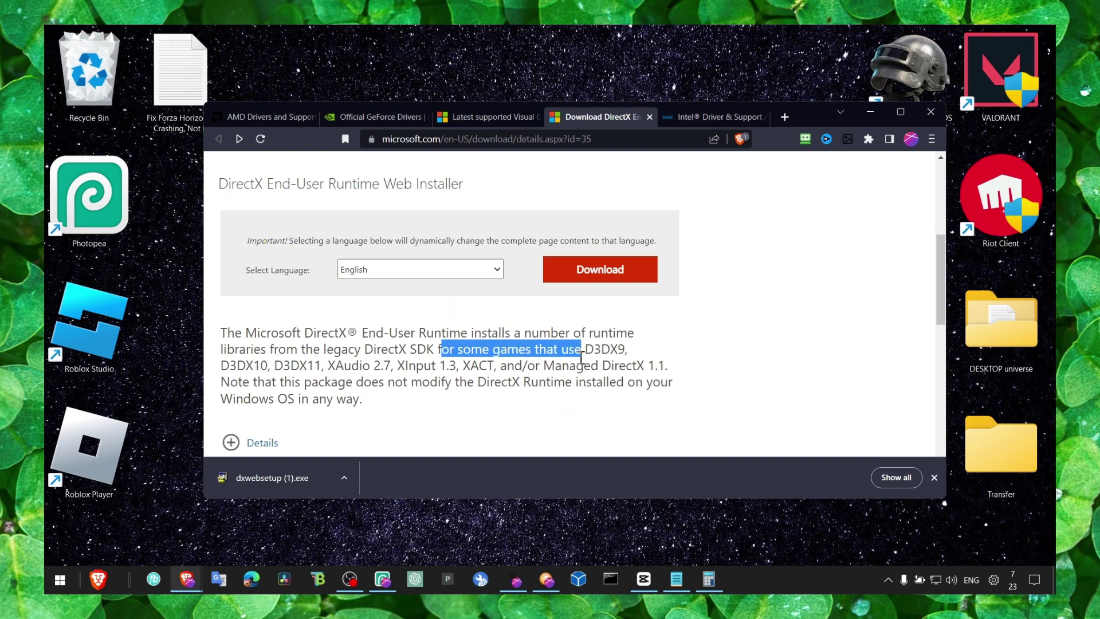
left_click(268, 365)
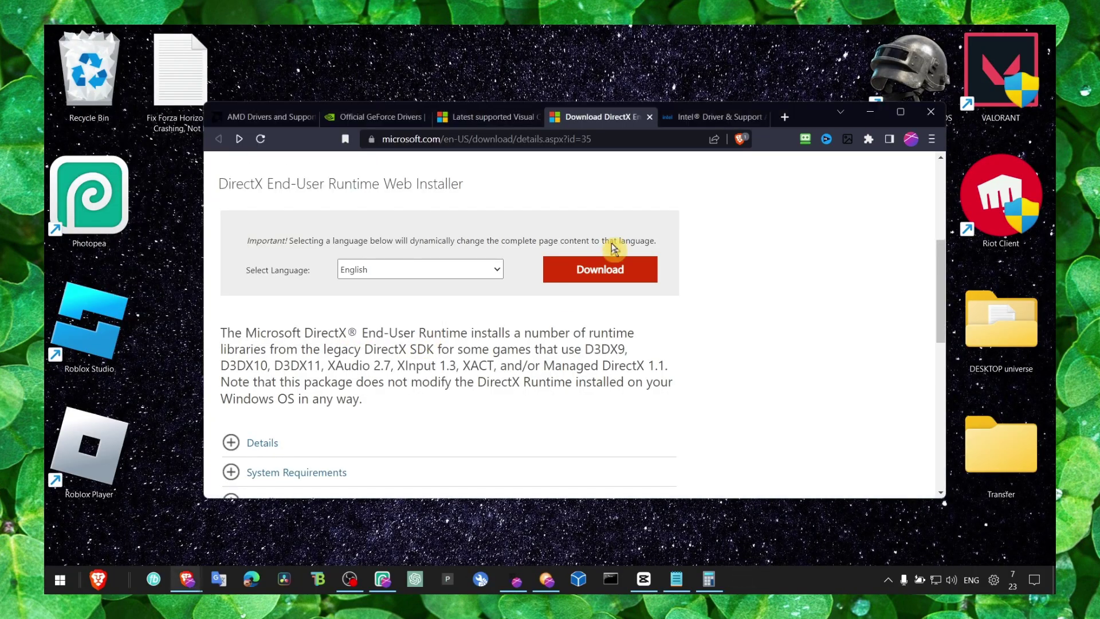
left_click(537, 117)
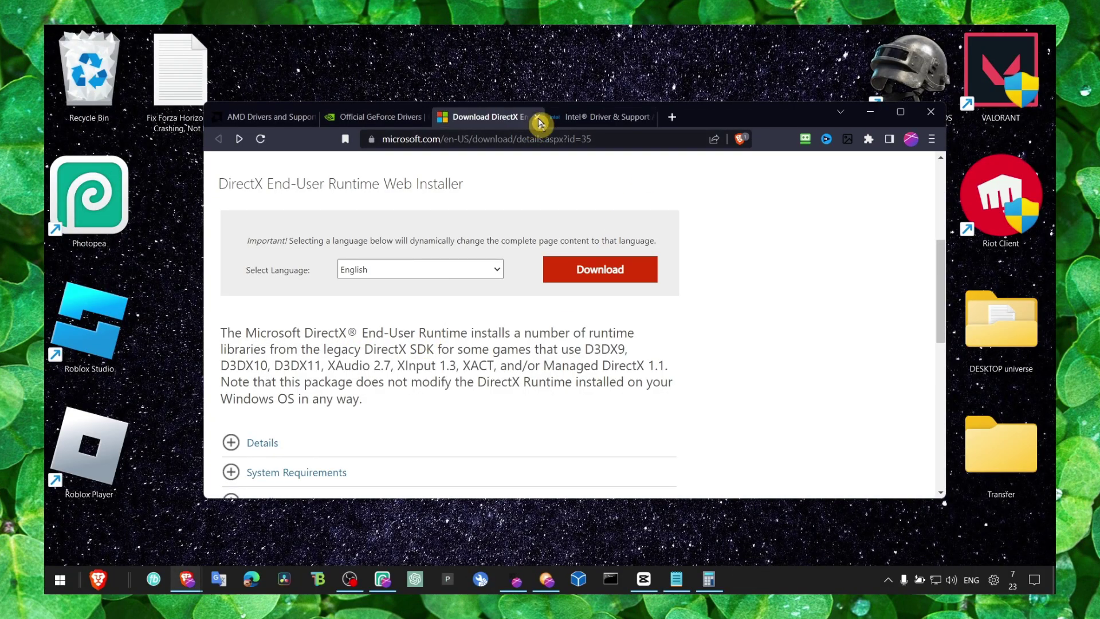
Close the DirectX, Intel and NVIDIA tabs, scroll the AMD support page, and close Brave
left_click(538, 118)
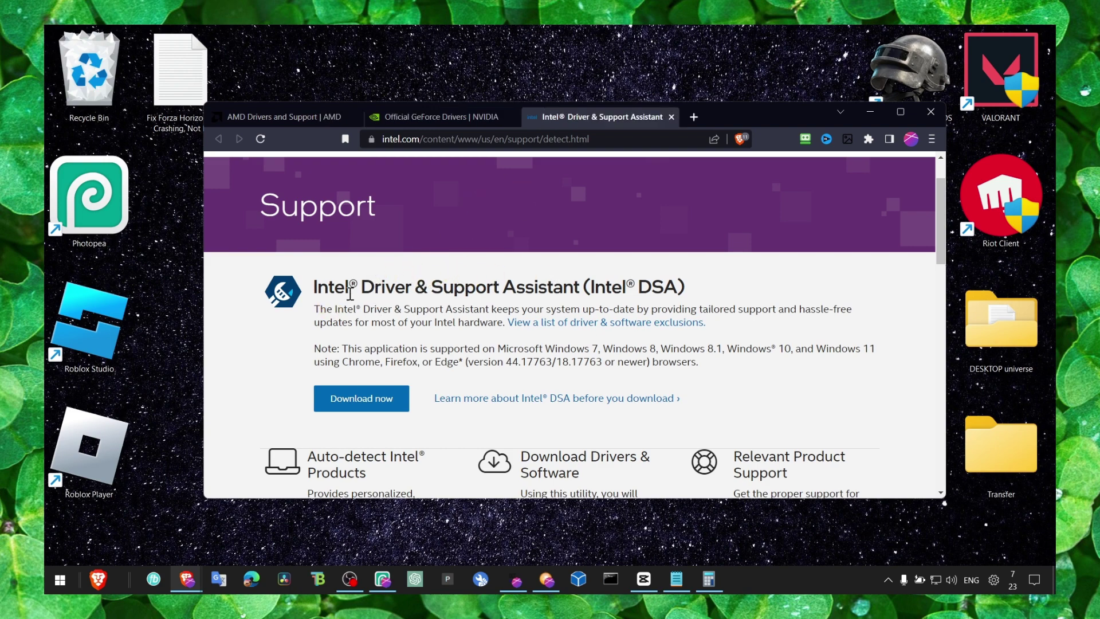
left_click(671, 117)
left_click(514, 117)
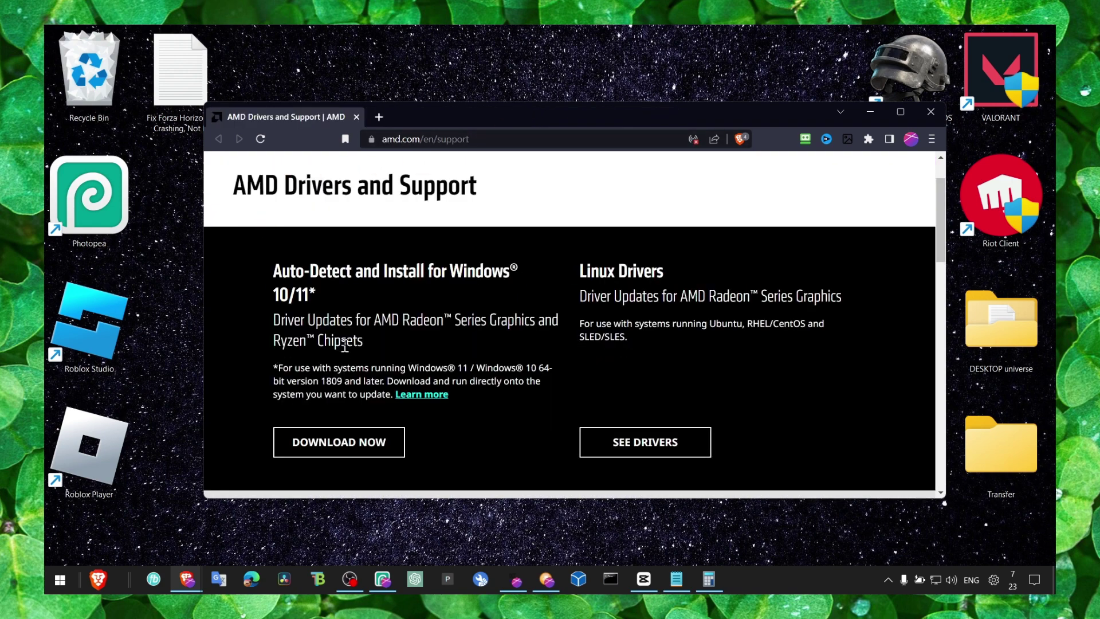
scroll(302, 267, "down", 3)
scroll(344, 284, "up", 2)
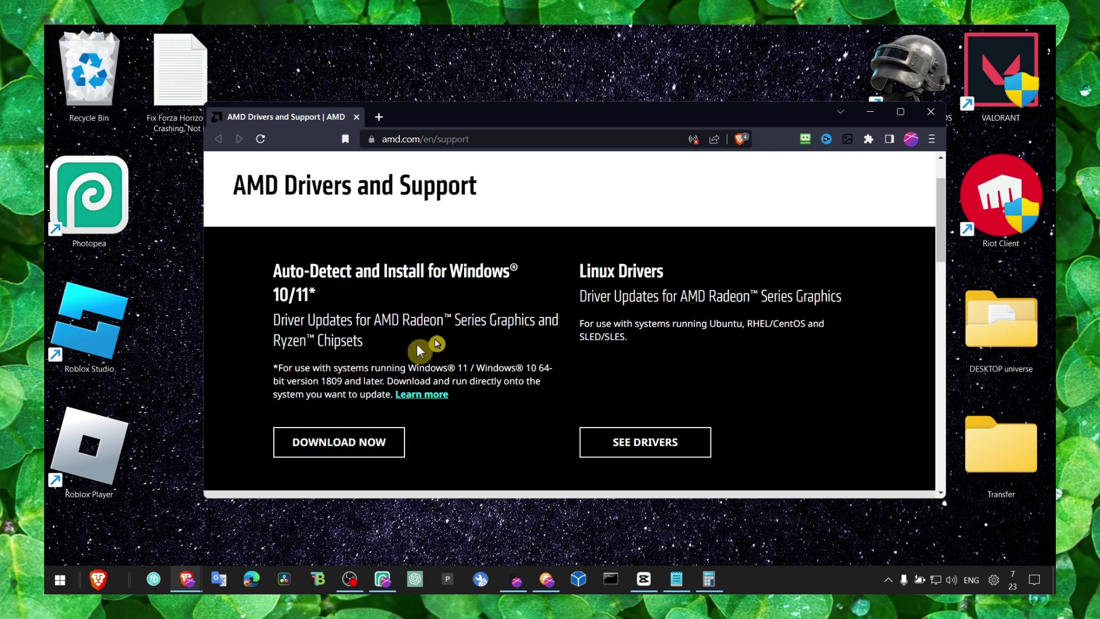
left_click(931, 112)
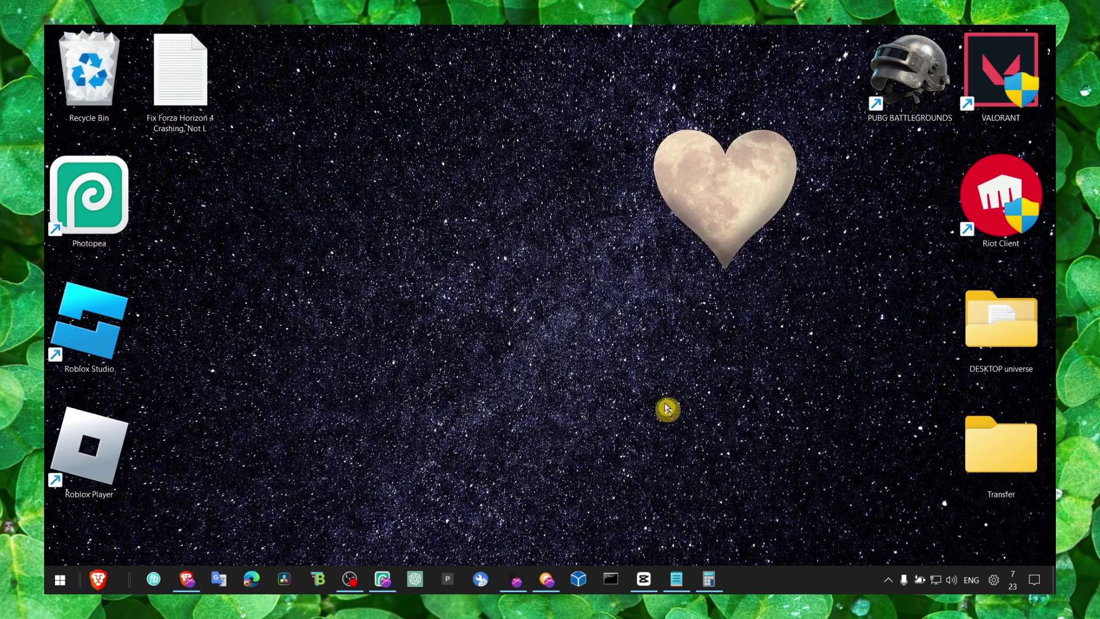
Restore the Notepad fix notes, select the sfc /scannow line, and minimize Notepad
left_click(676, 583)
triple_click(377, 236)
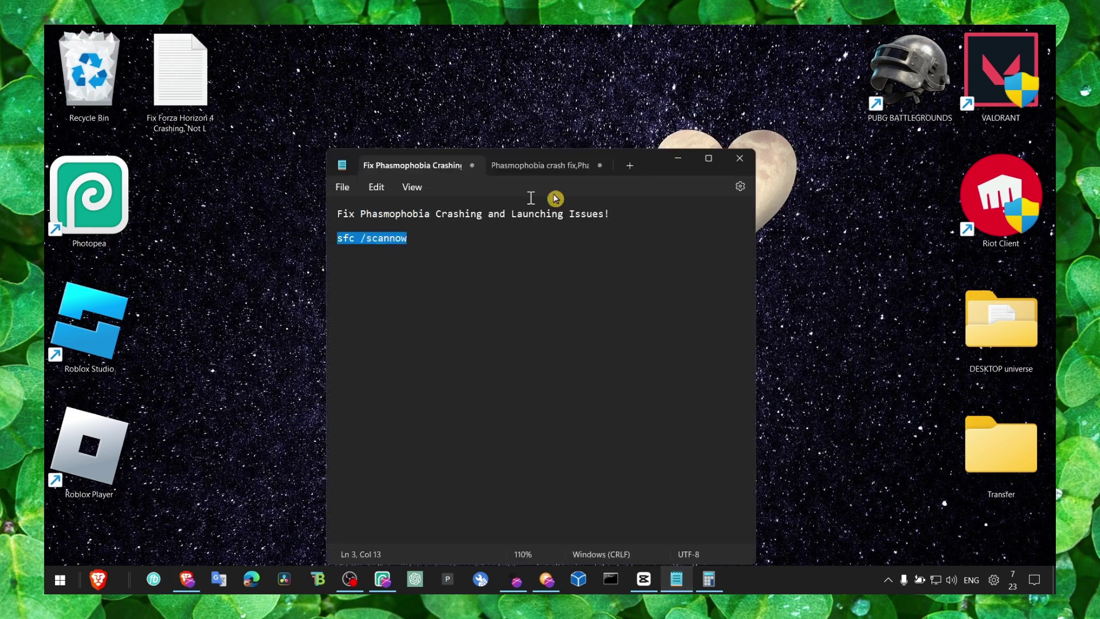
left_click(678, 158)
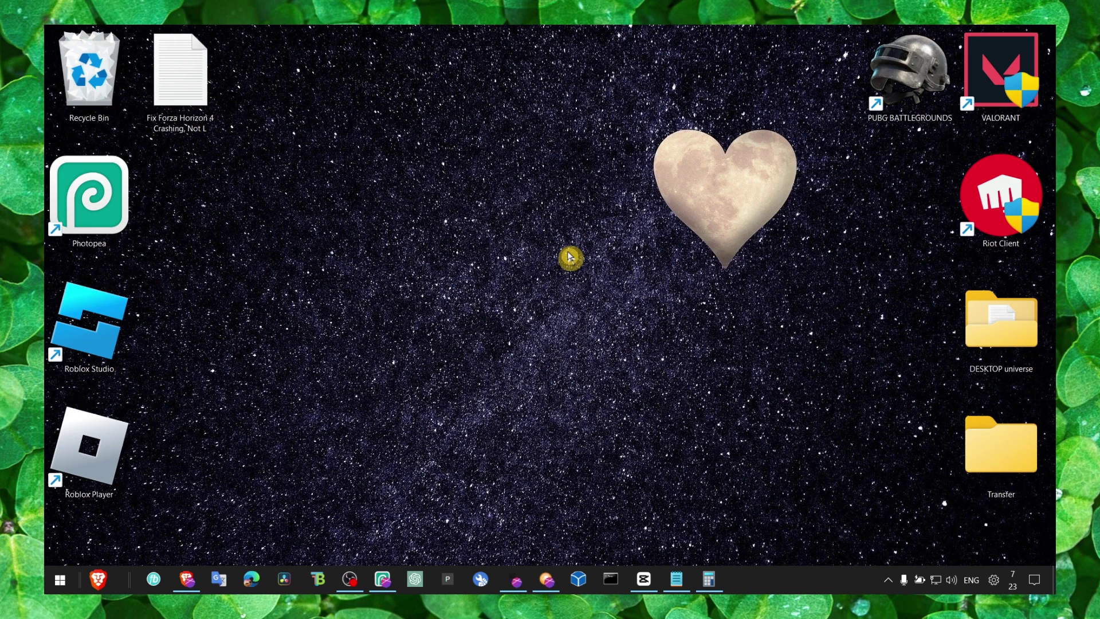
Search 'trou' to reach Troubleshoot settings and open the Other troubleshooters list
key("super+s")
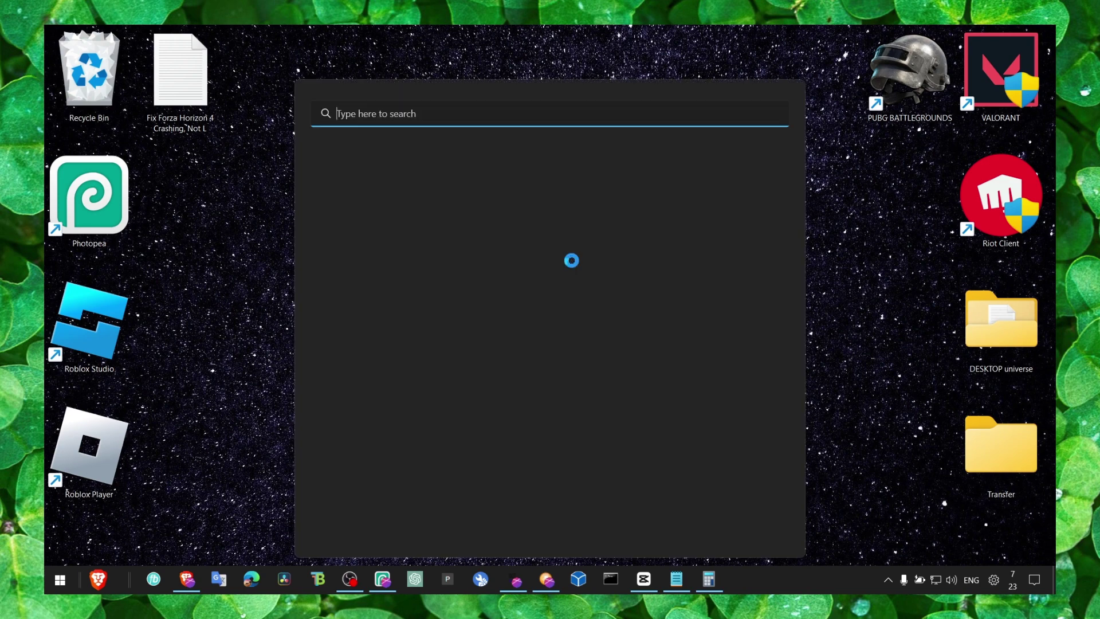
type("trou")
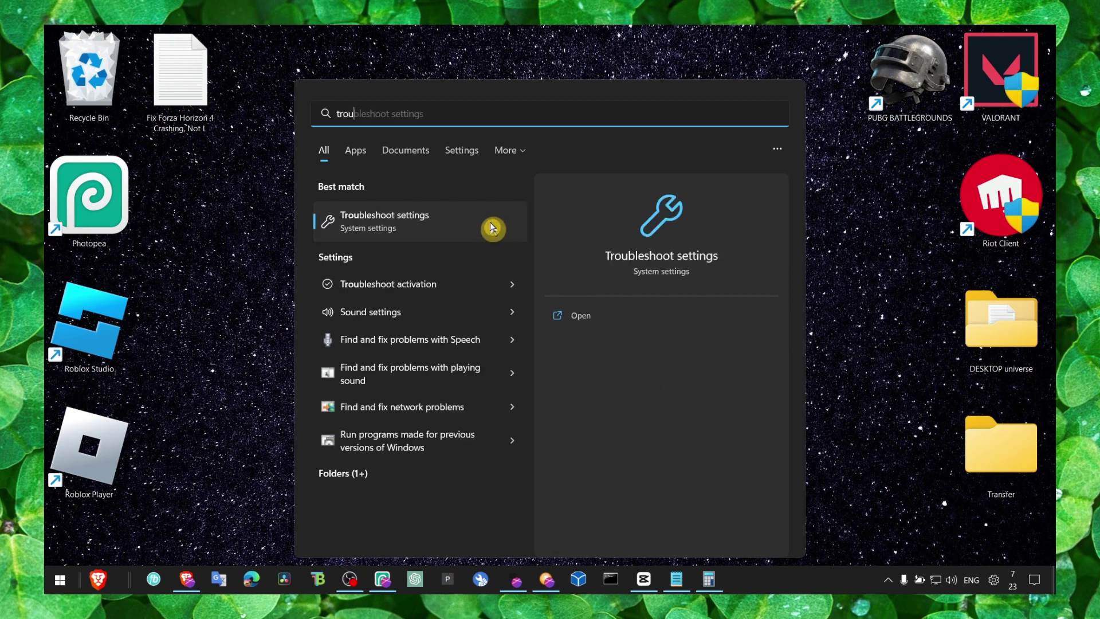
left_click(491, 226)
left_click(500, 293)
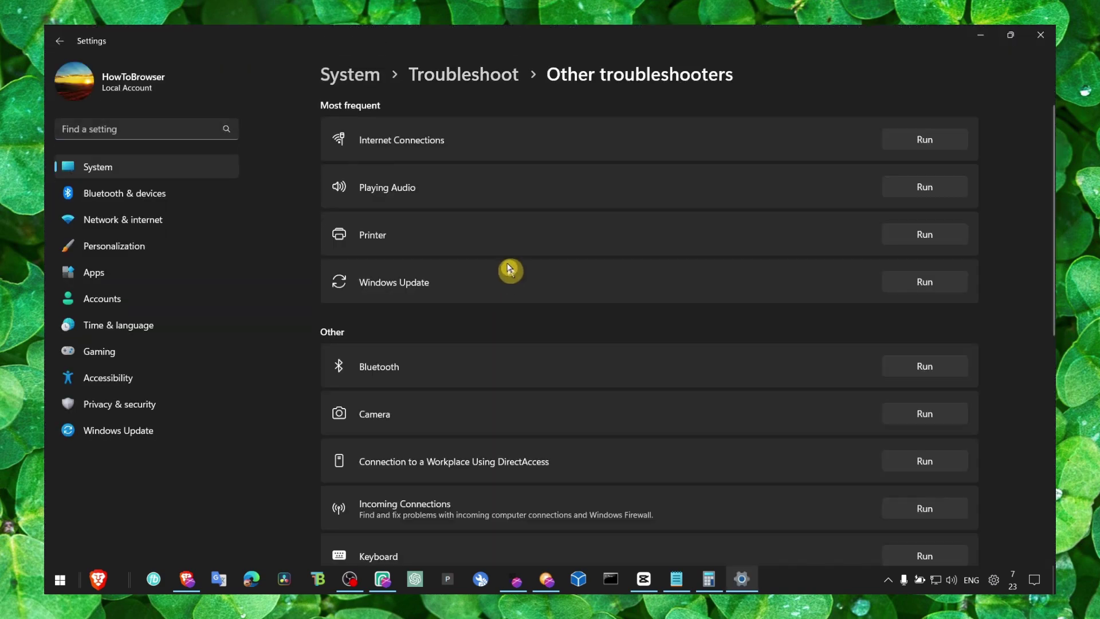
Run the Power troubleshooter, close it, then go to Personalization settings
scroll(508, 265, "down", 3)
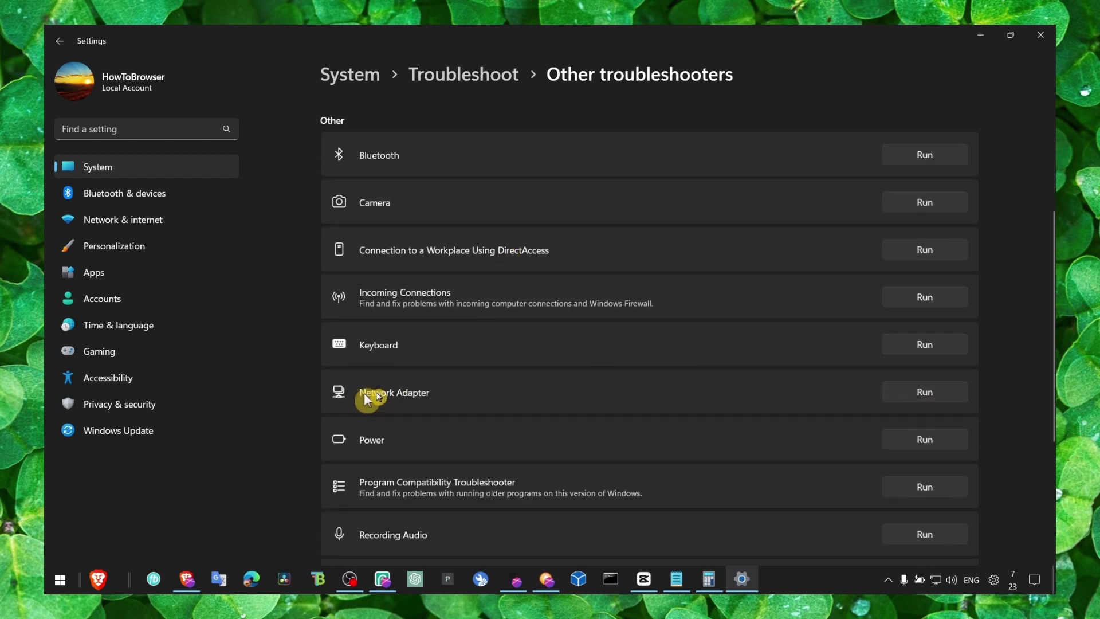
scroll(501, 367, "down", 1)
left_click(926, 372)
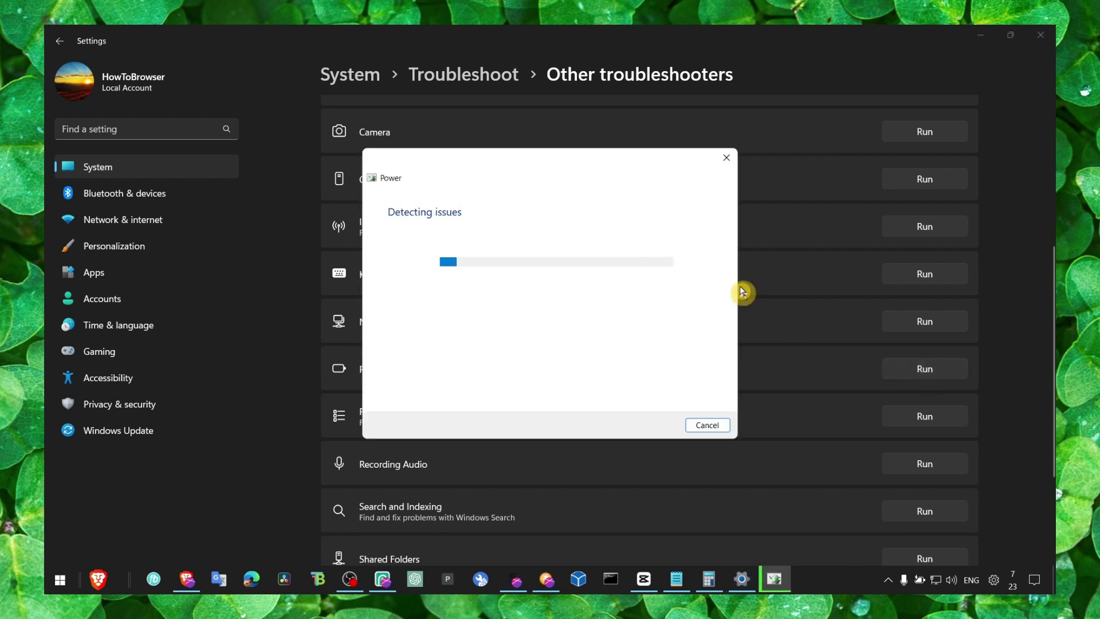
left_click(726, 158)
scroll(589, 265, "down", 2)
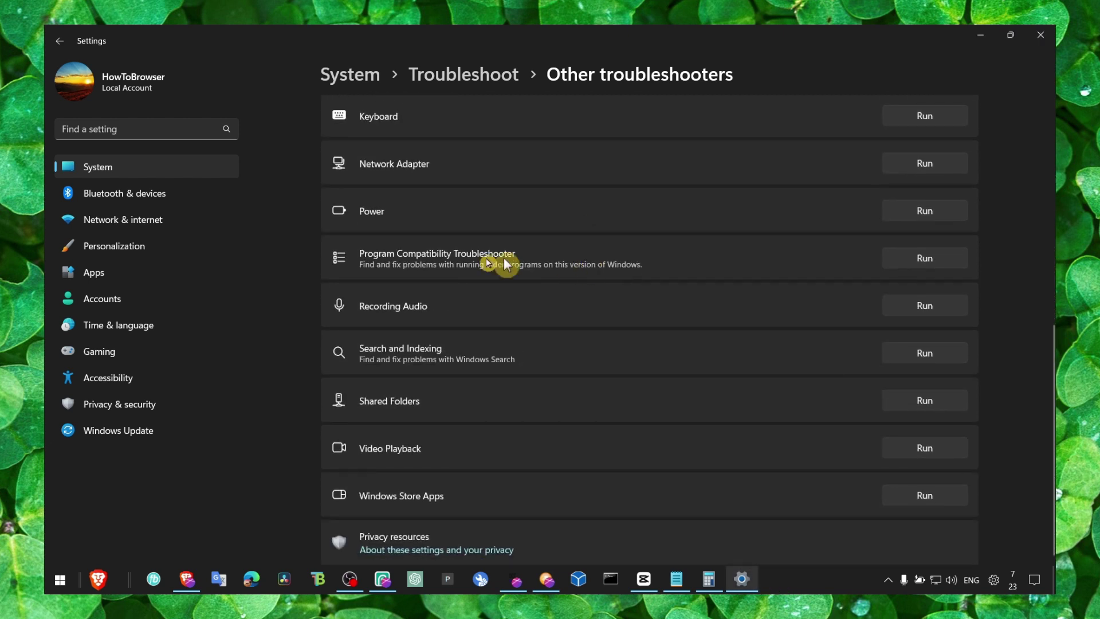
left_click(159, 254)
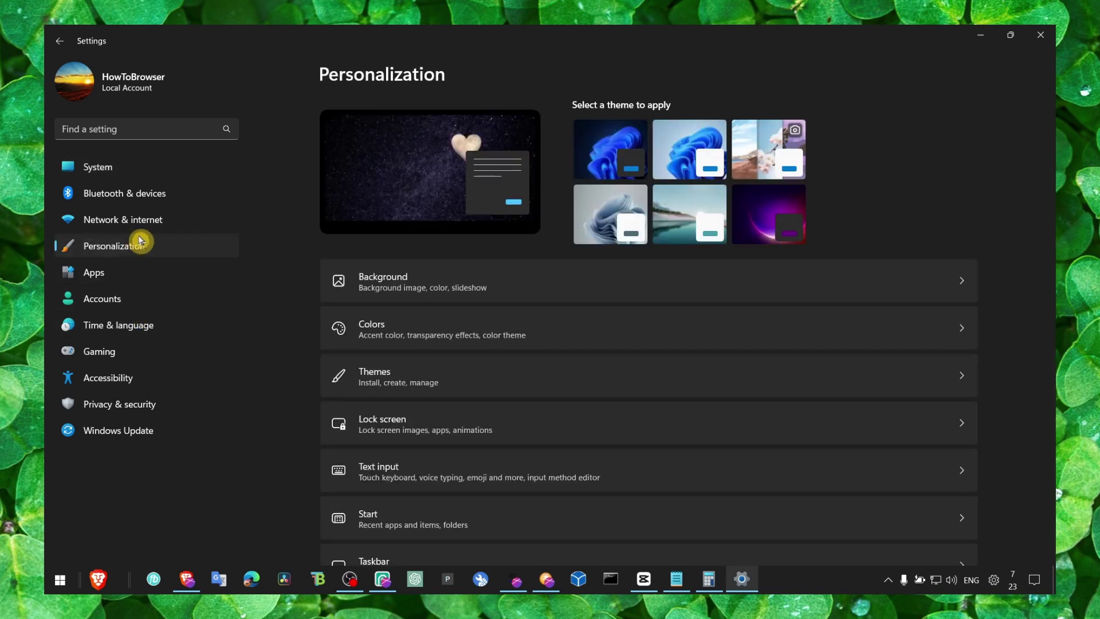
Search Settings for Game Mode and switch the Game Mode toggle On
left_click(161, 376)
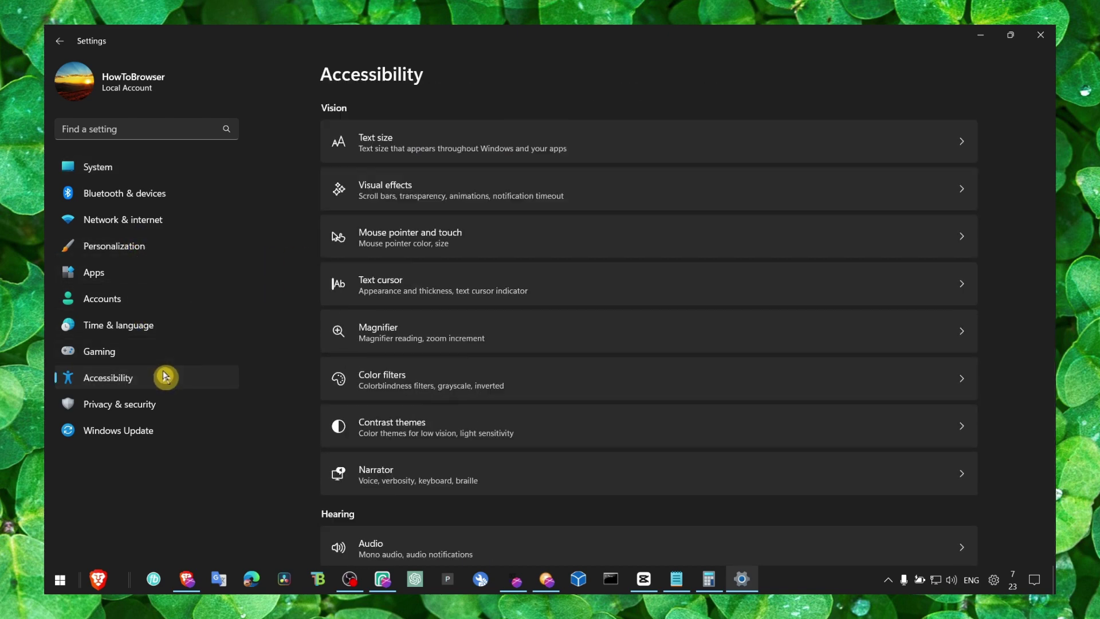
left_click(449, 189)
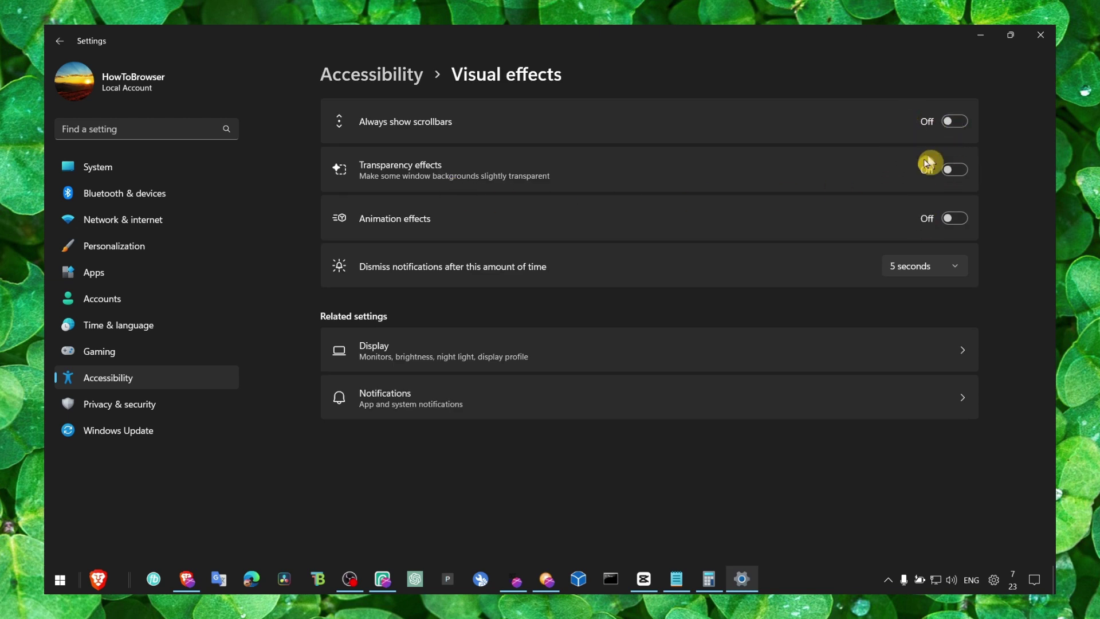
left_click(218, 131)
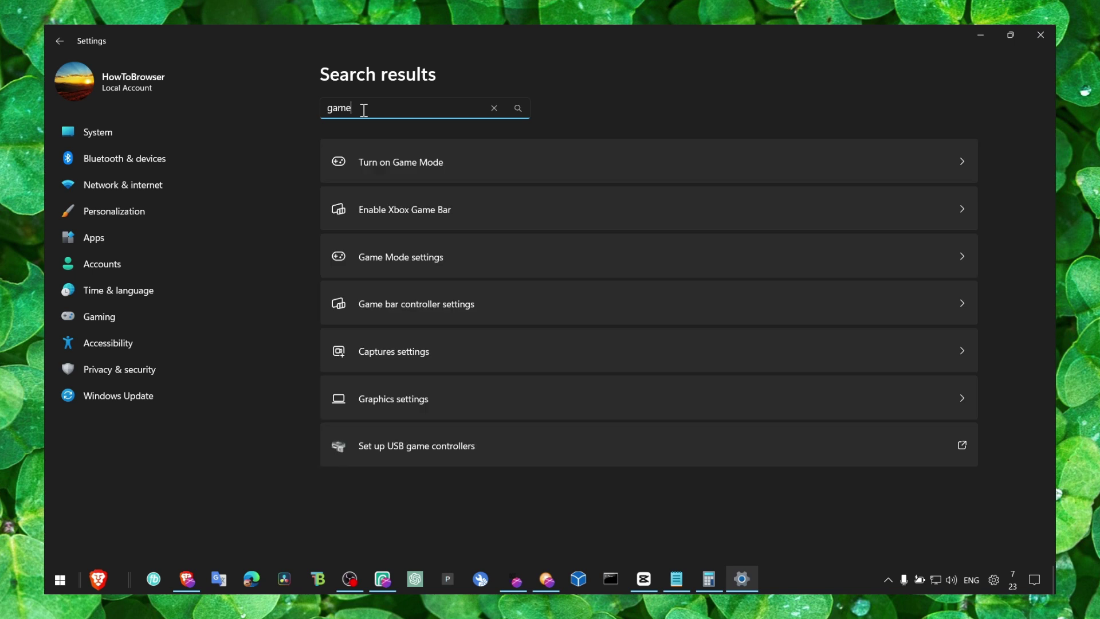
left_click(398, 169)
left_click(935, 120)
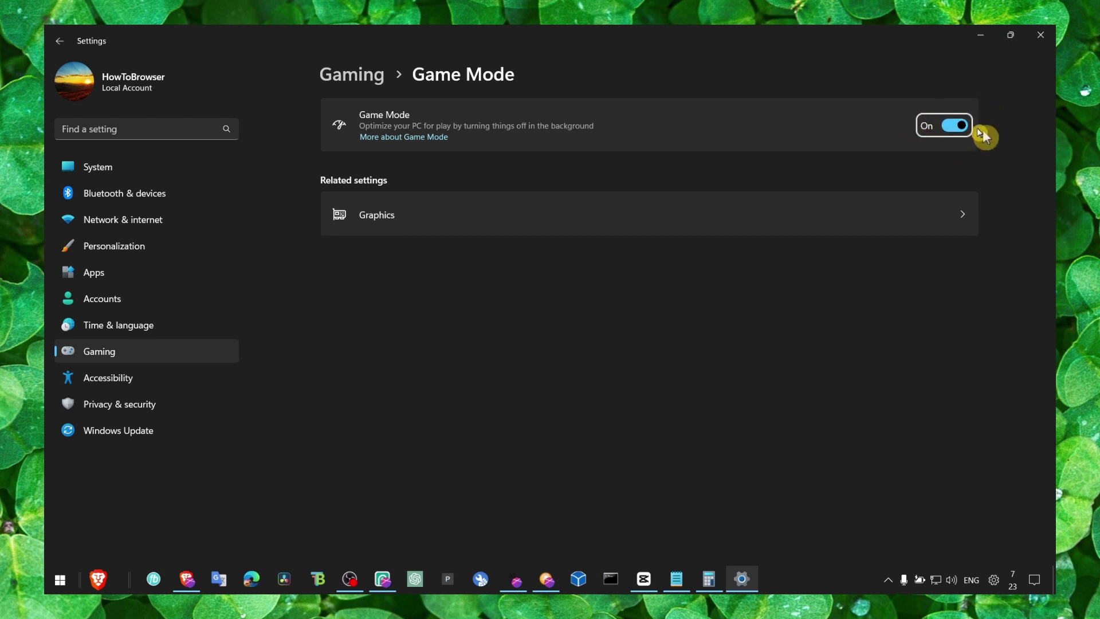
Look through the Captures, Game Mode and Xbox Game Bar pages, returning to Gaming
left_click(329, 76)
left_click(390, 172)
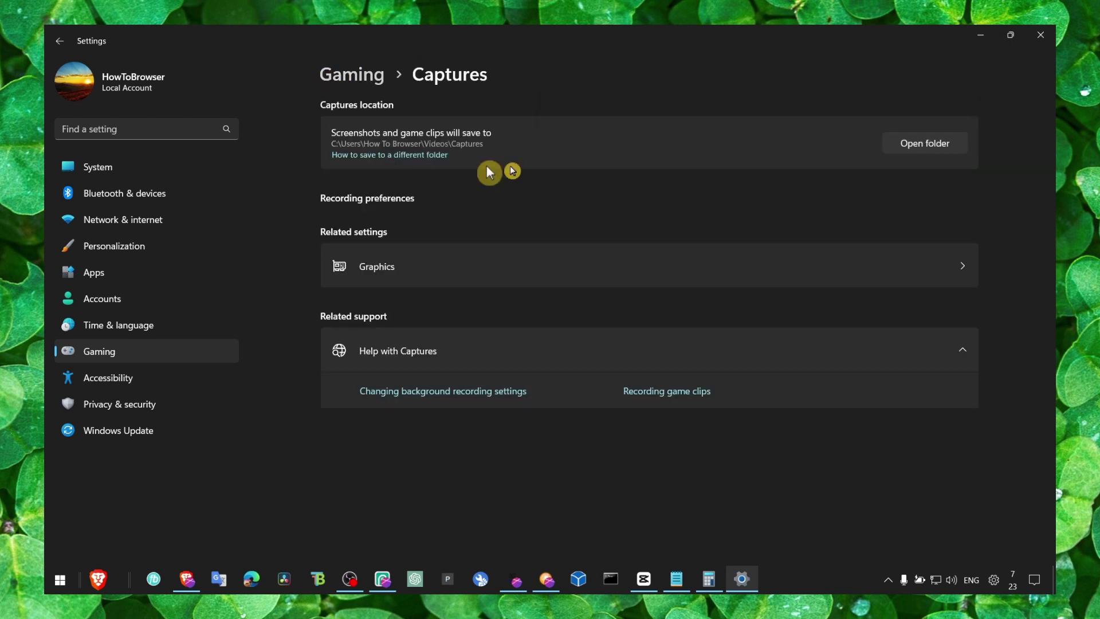
left_click(359, 78)
left_click(396, 220)
left_click(358, 77)
left_click(369, 118)
left_click(367, 84)
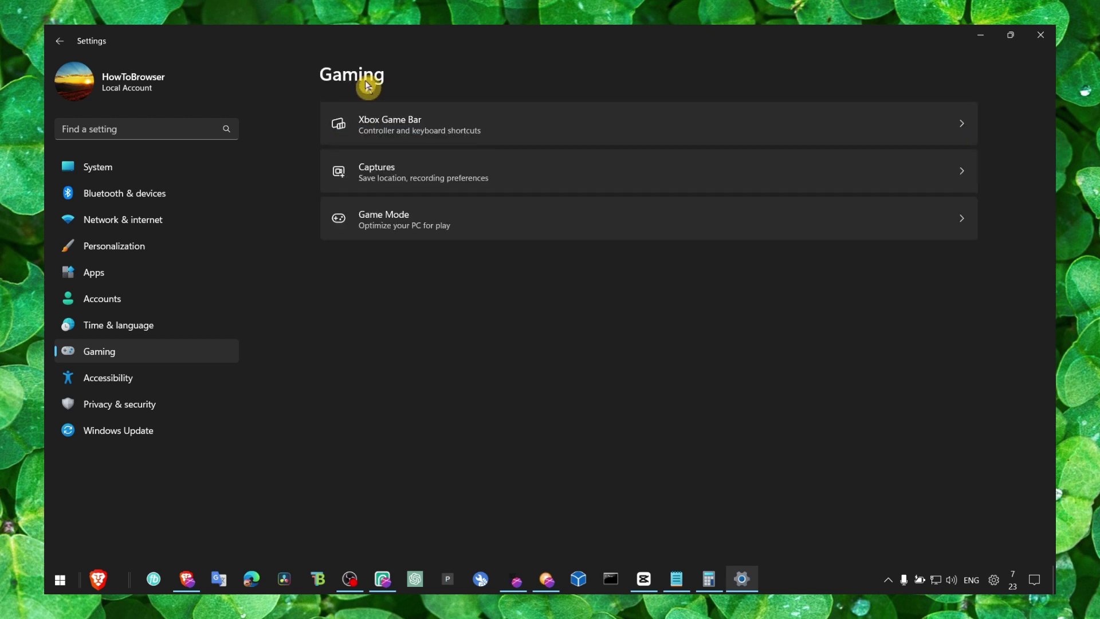
Go to Apps > Installed apps, listing 118 apps sorted by name A to Z
left_click(131, 379)
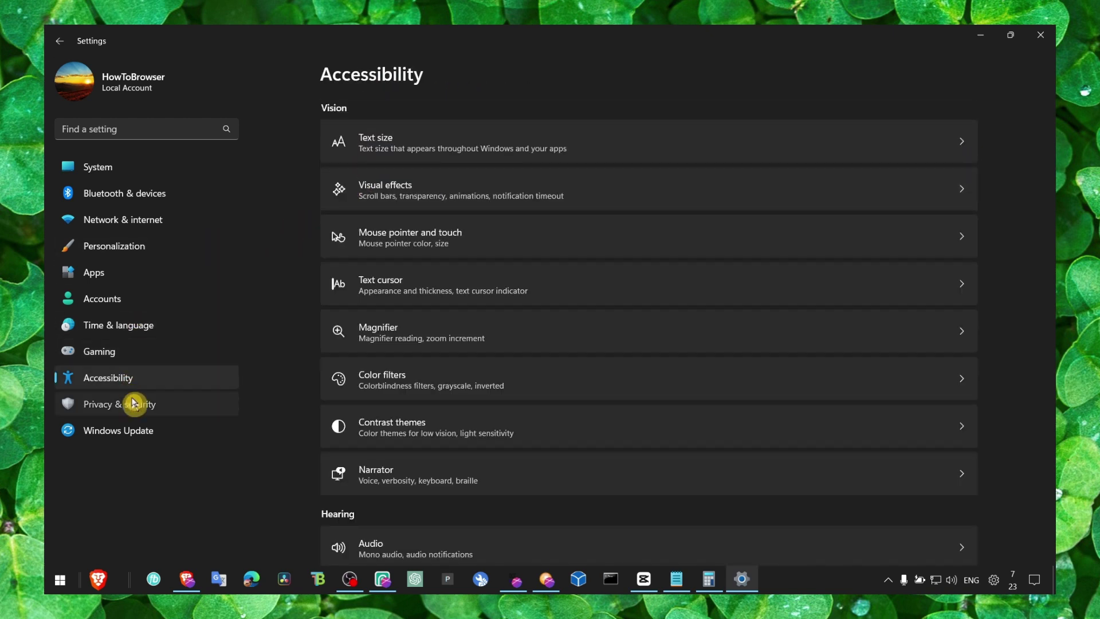
left_click(133, 403)
scroll(336, 282, "down", 3)
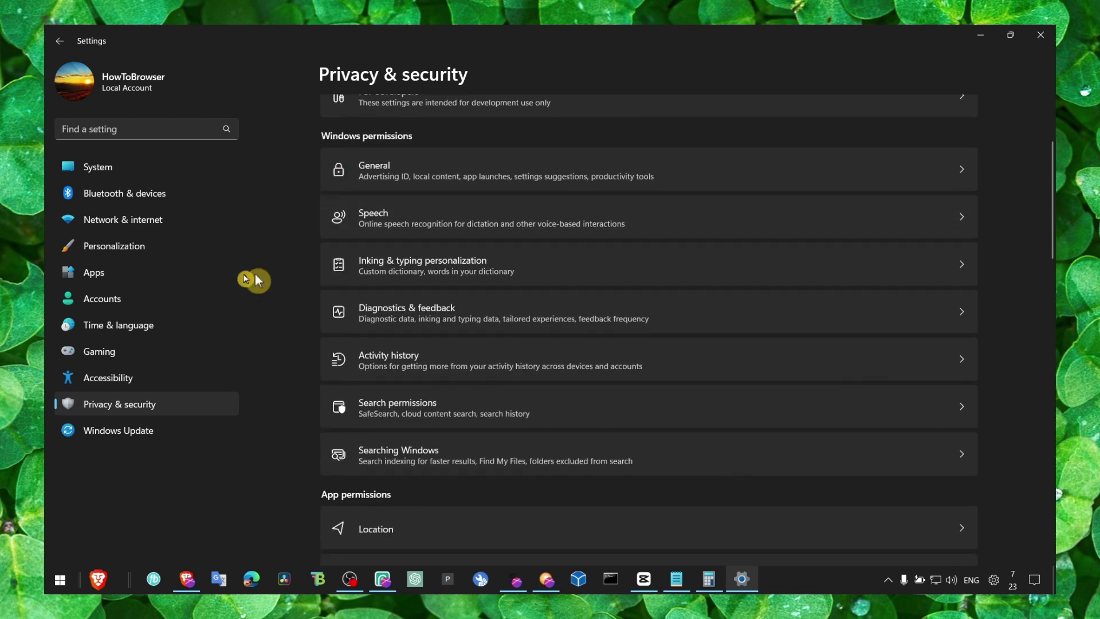
left_click(143, 282)
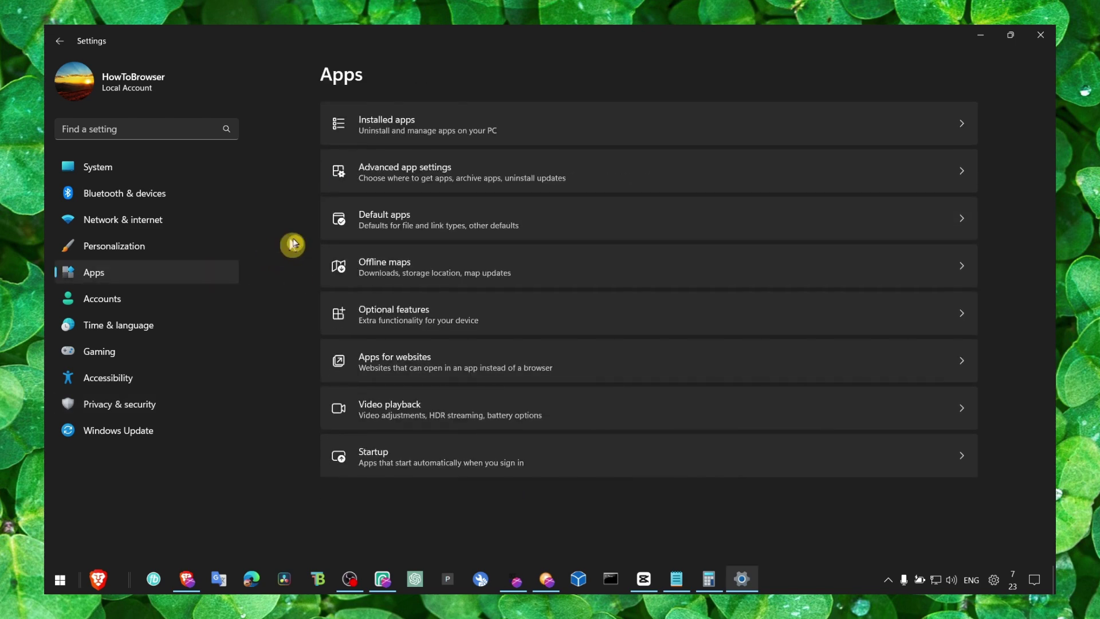
left_click(386, 140)
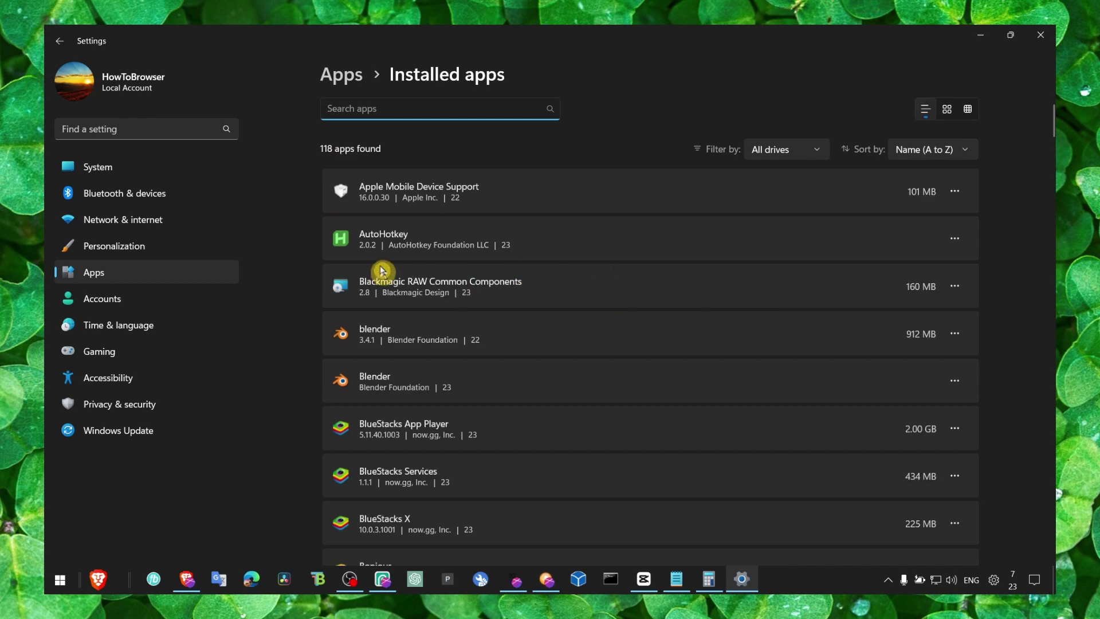
Close Settings, launch msconfig, and open the Boot tab's Advanced options
left_click(1040, 35)
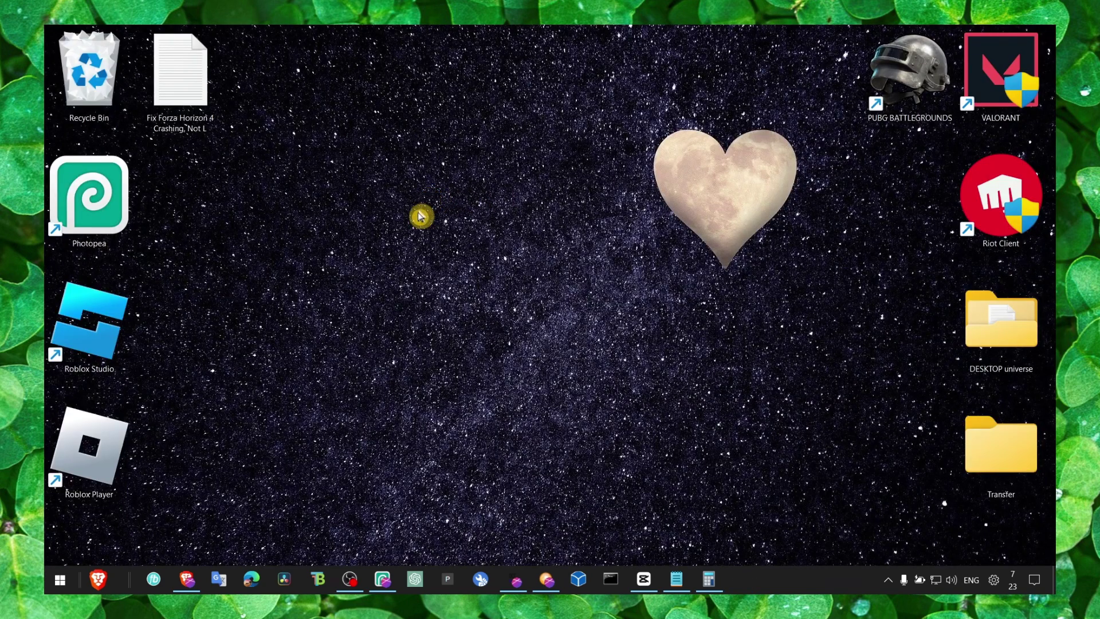
key("super")
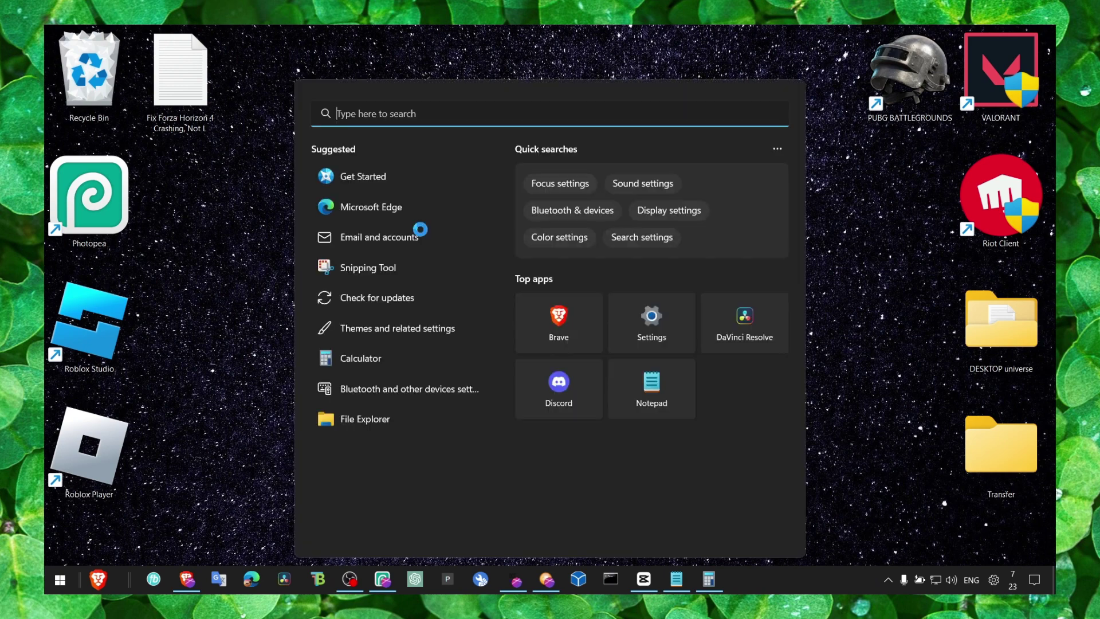
type("msconf")
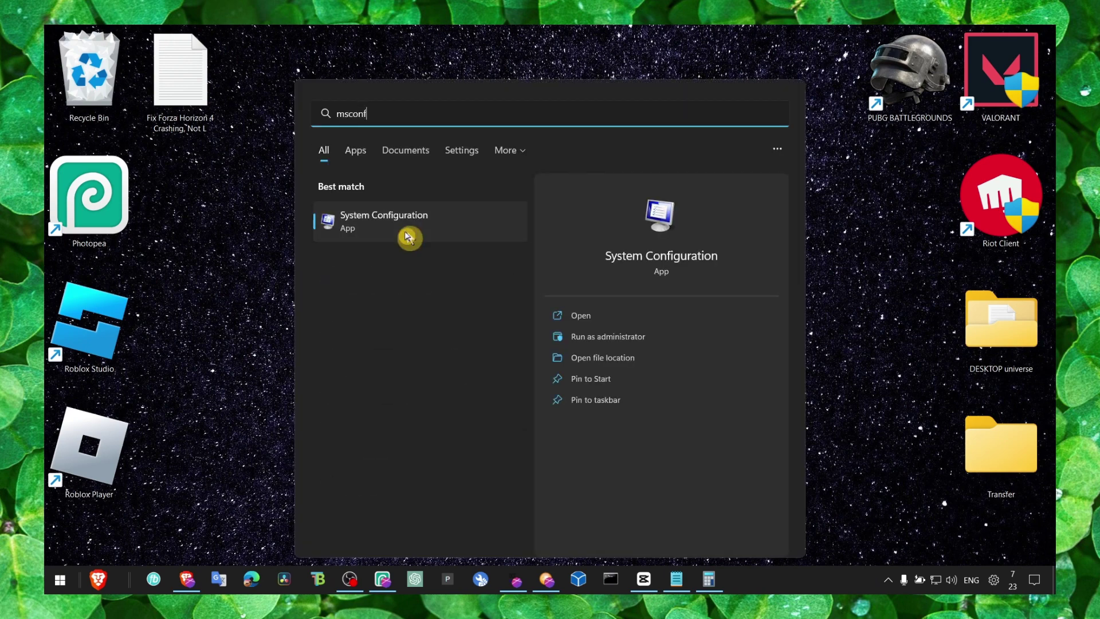
left_click(368, 219)
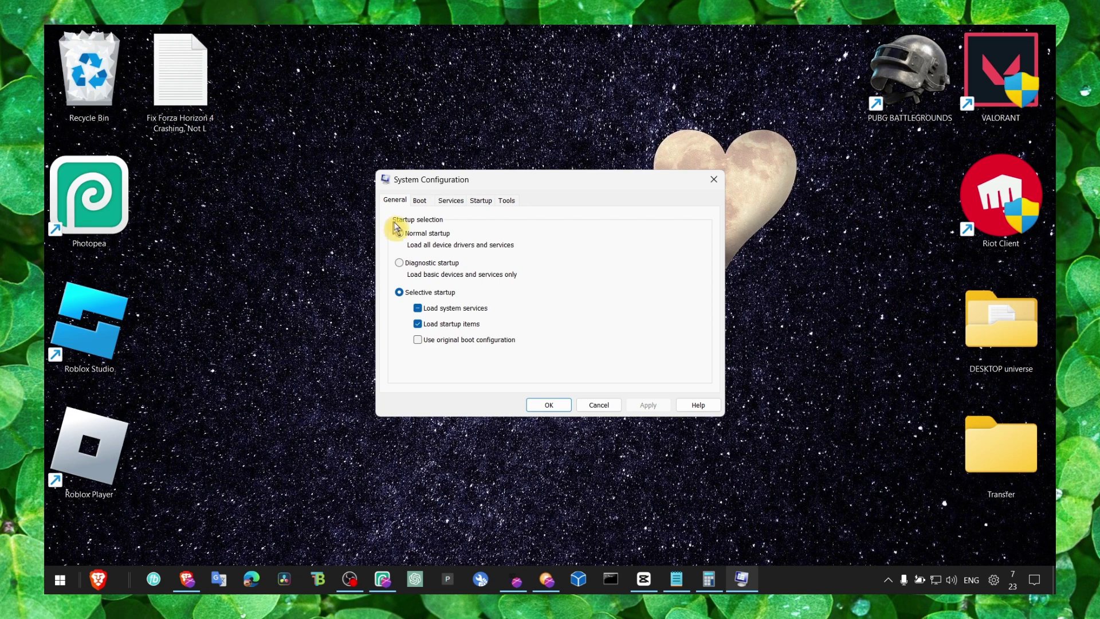
left_click(419, 200)
left_click(432, 295)
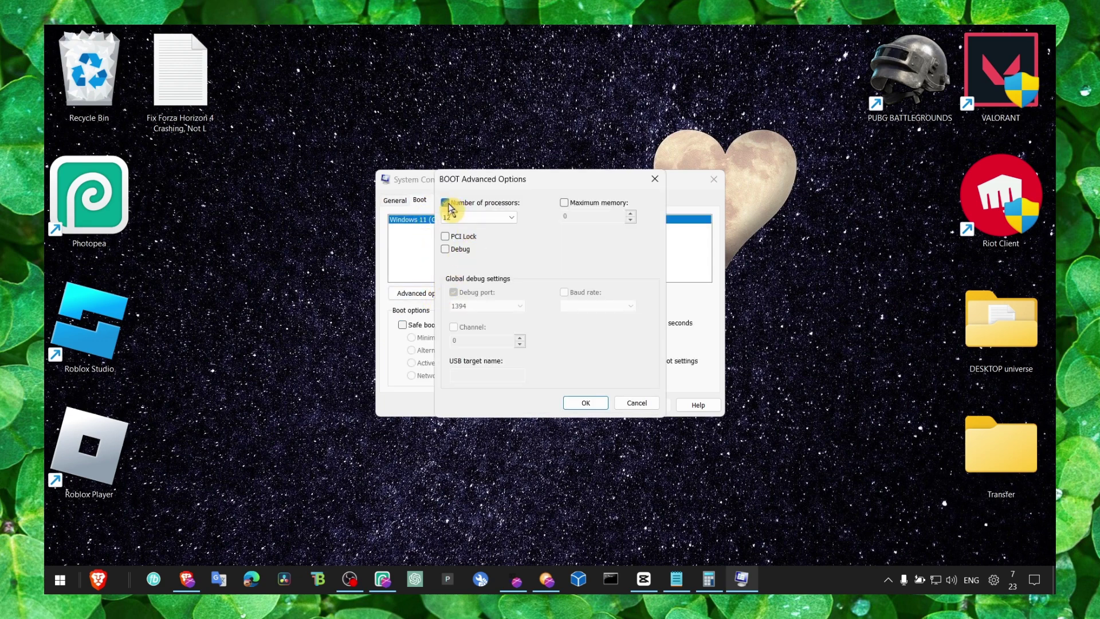
Set Number of processors to 12, apply it, and exit without restarting
left_click(489, 216)
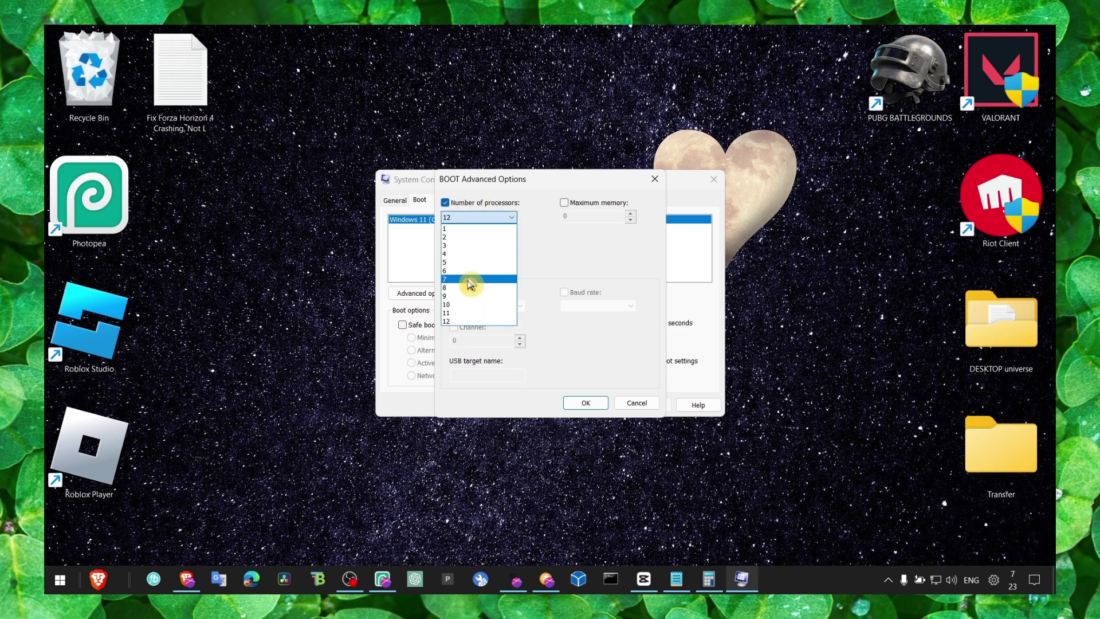
left_click(474, 214)
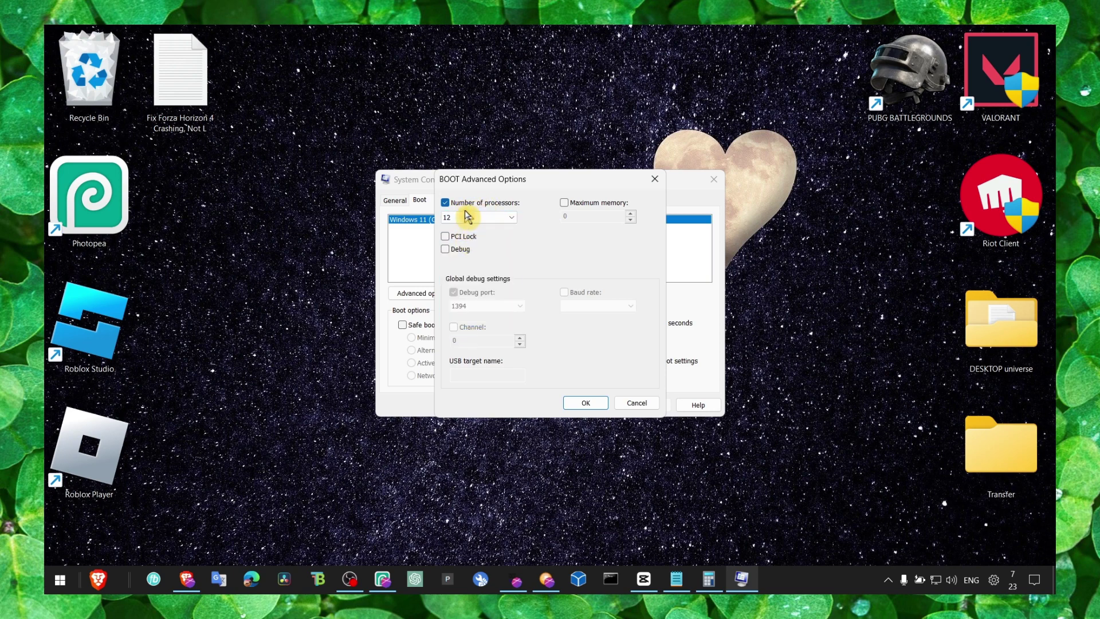
left_click(465, 218)
left_click(467, 319)
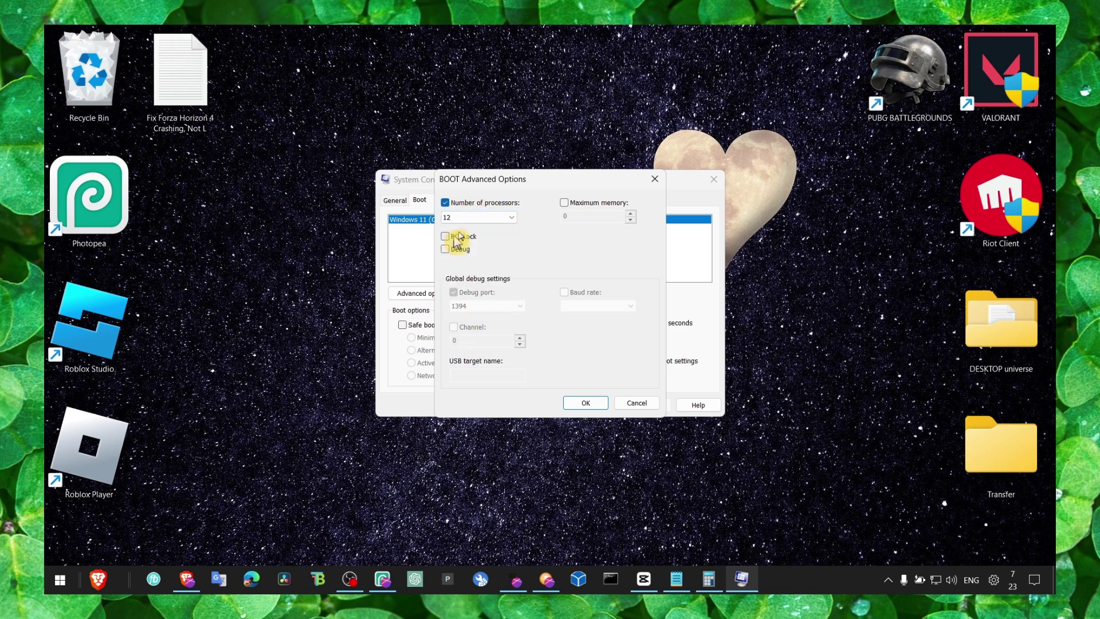
left_click(468, 220)
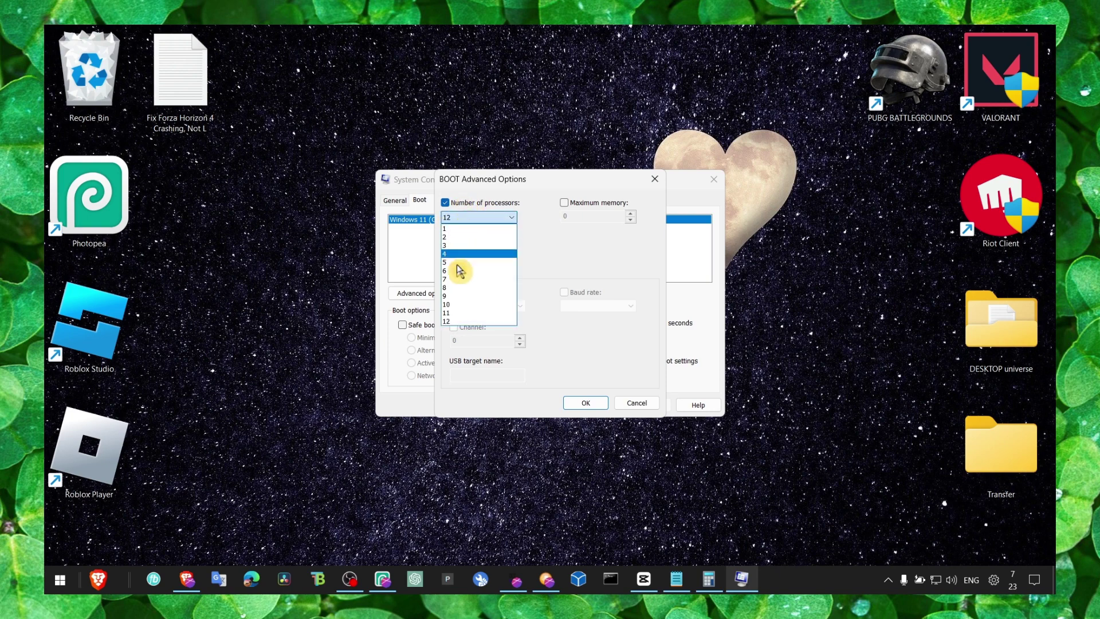
left_click(457, 319)
left_click(585, 403)
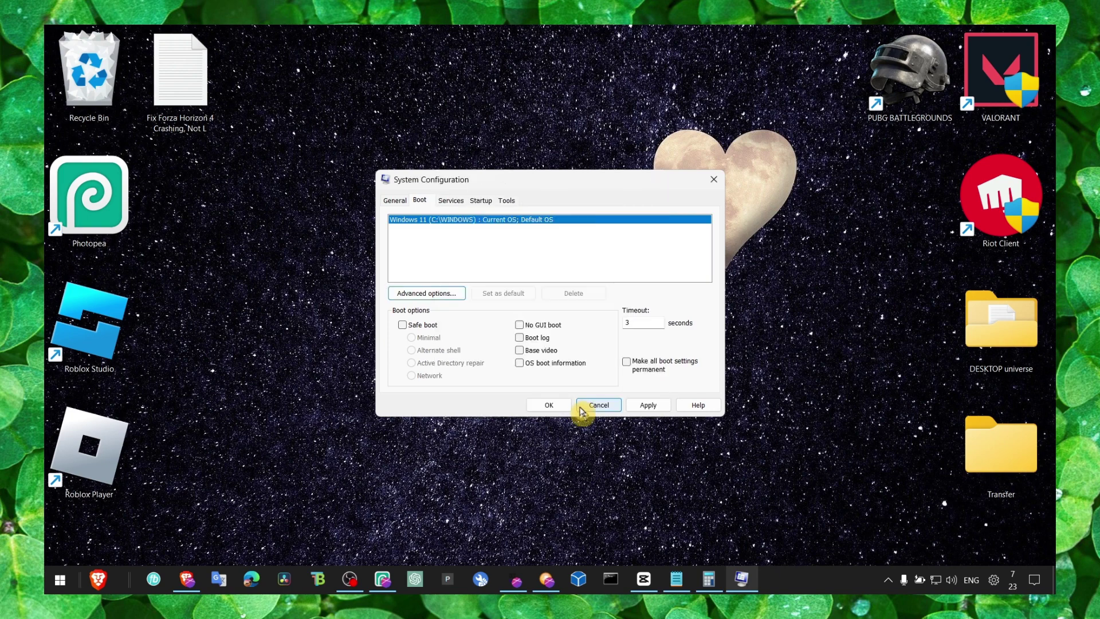
left_click(653, 405)
left_click(552, 405)
left_click(583, 326)
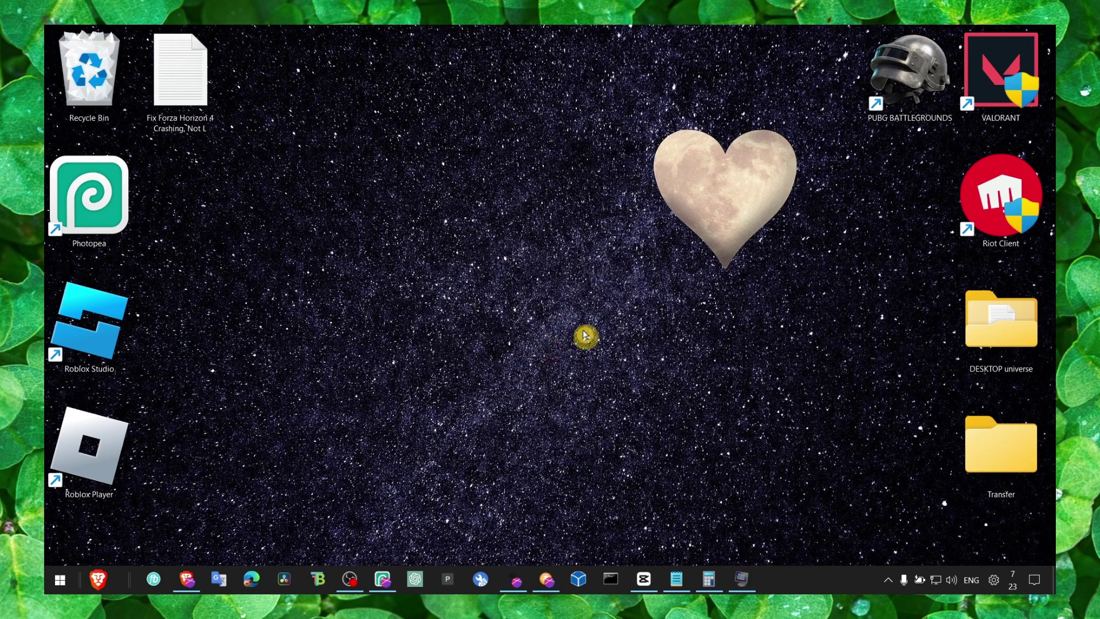